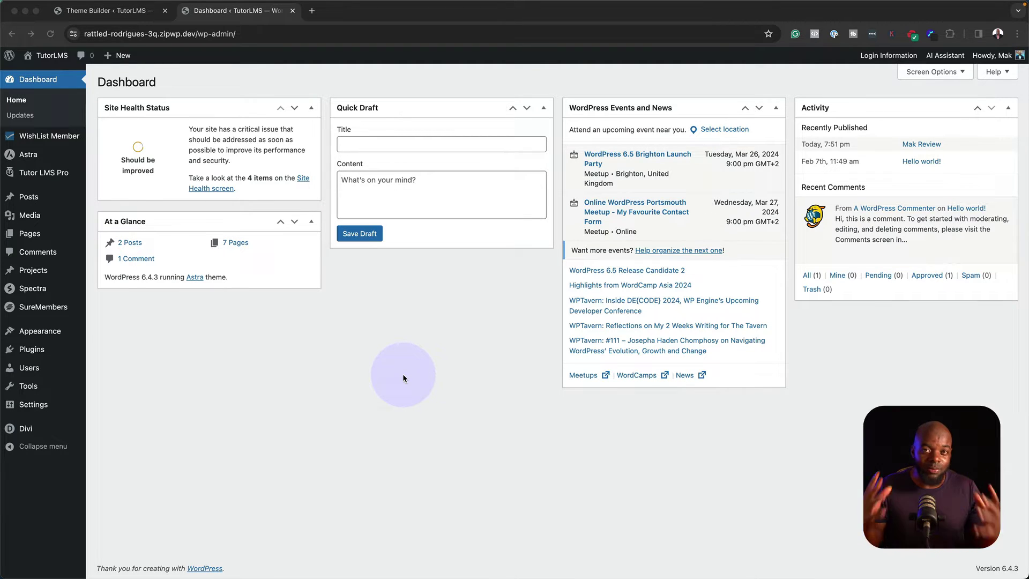
- Expand the Pages menu in the WordPress admin sidebar
click(111, 364)
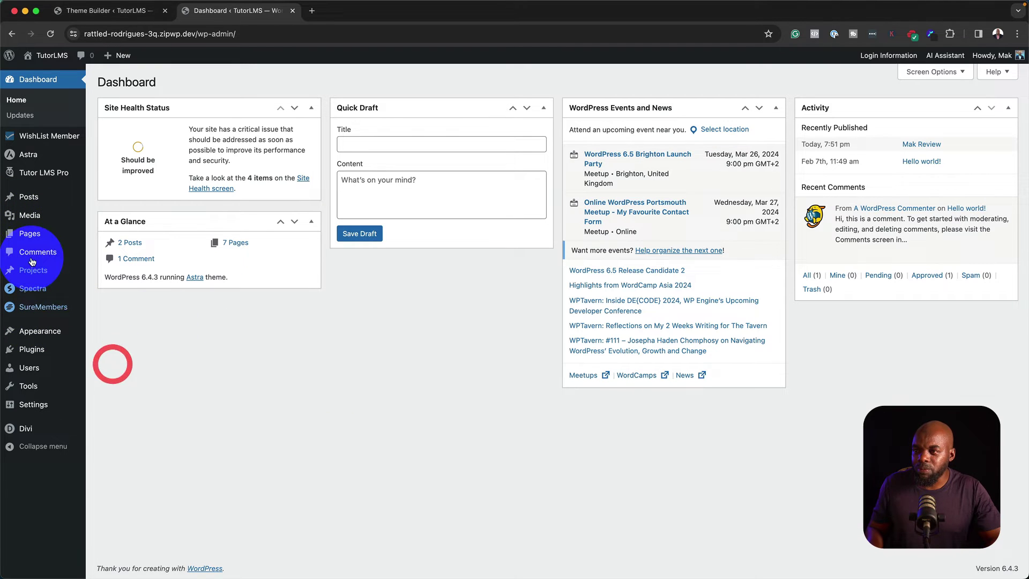
- Create a new blank page and title it 'Mak Page'
mouse_move(32, 233)
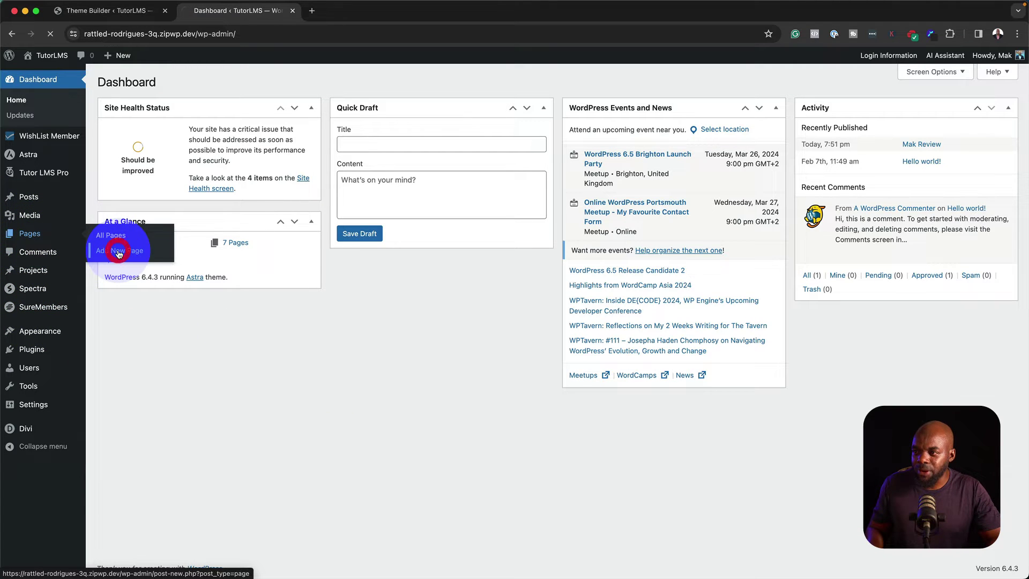
click(119, 253)
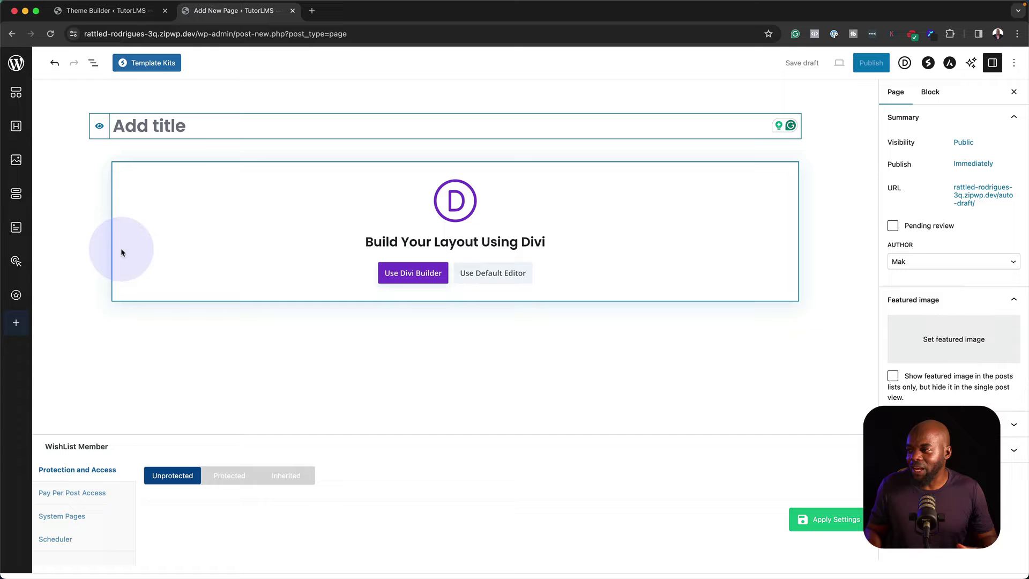
click(179, 124)
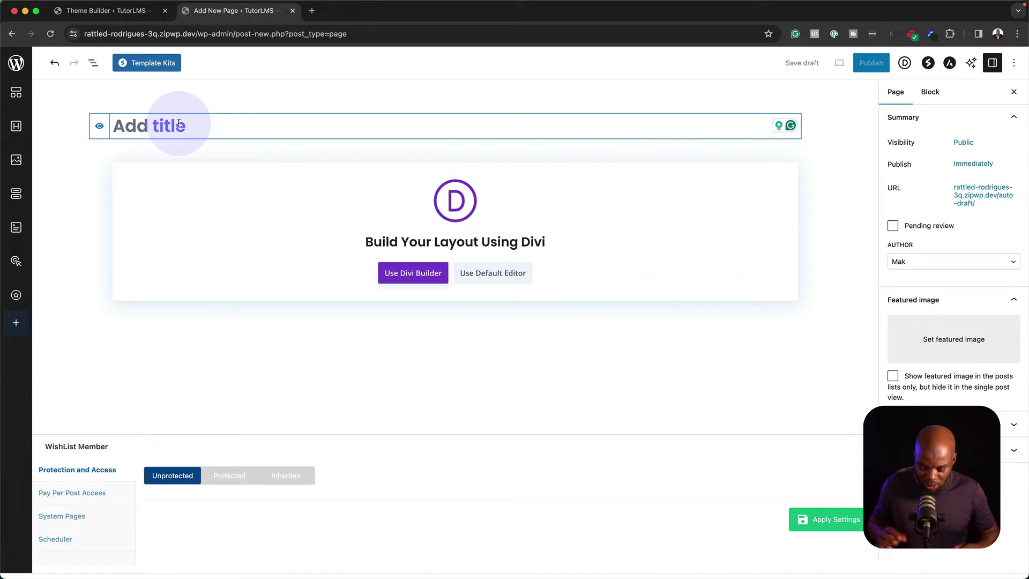
text(Mak Page)
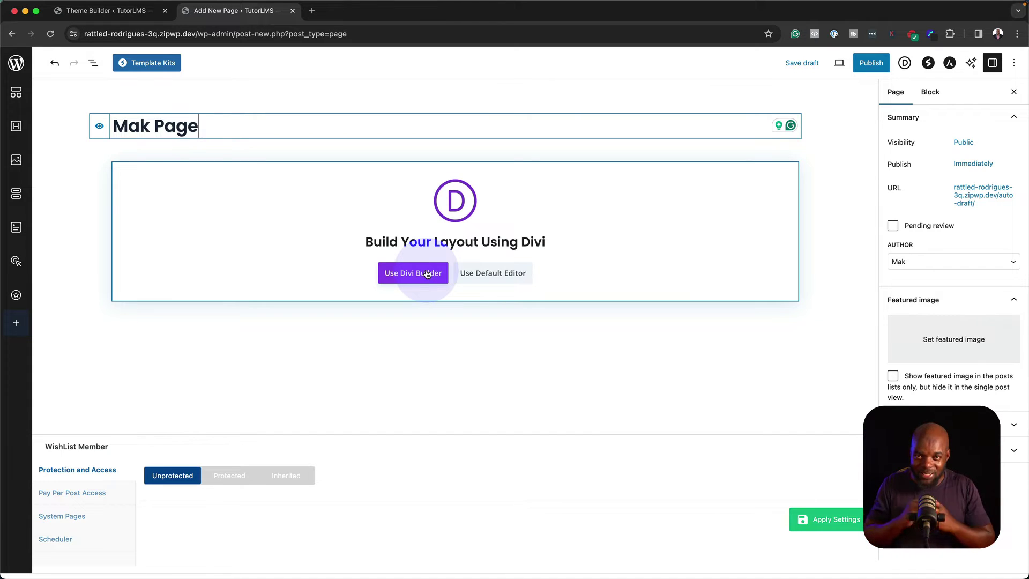
- Keep the default block editor and insert a Container block under the Mak Page title
click(508, 278)
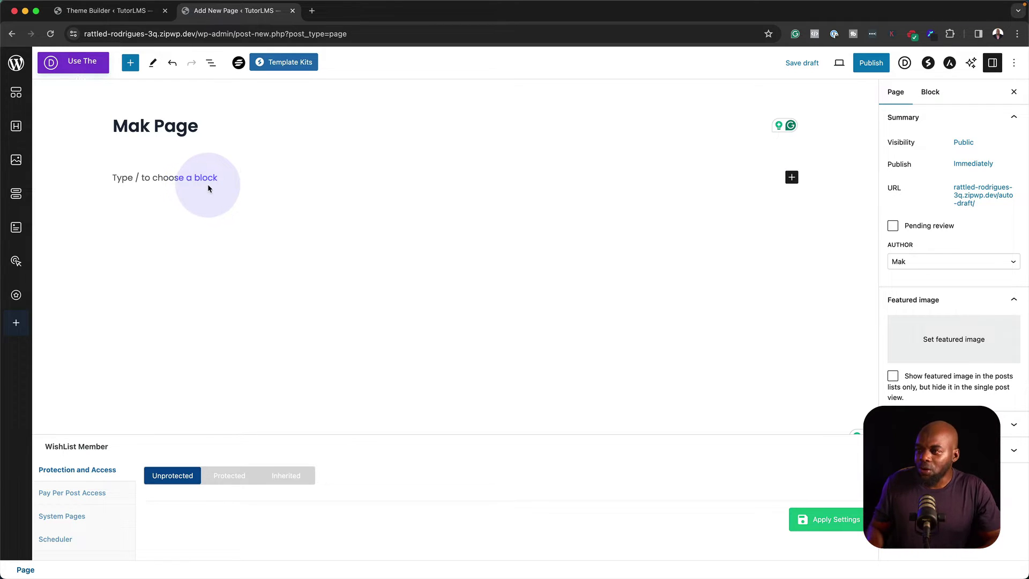
click(209, 183)
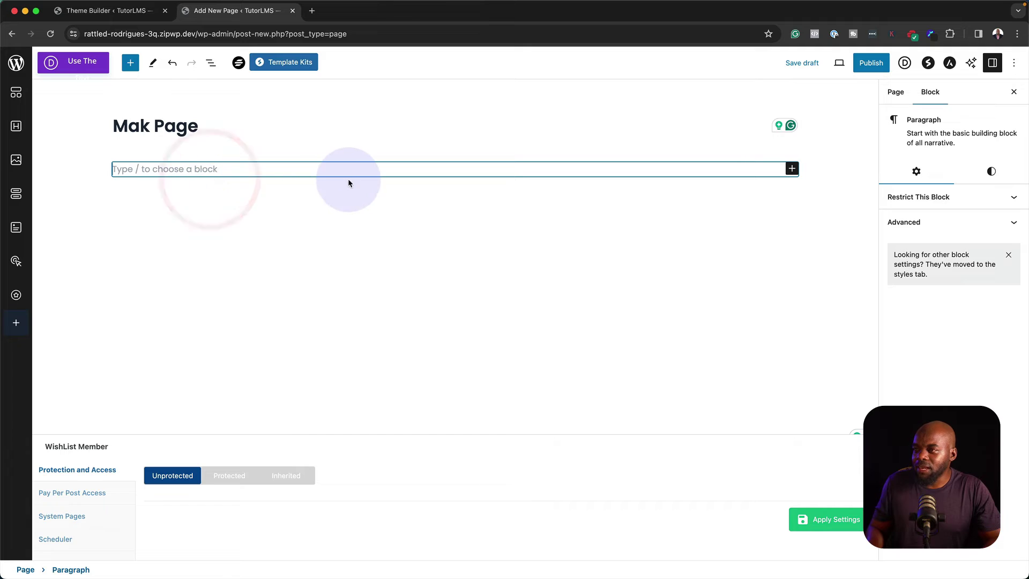
click(17, 95)
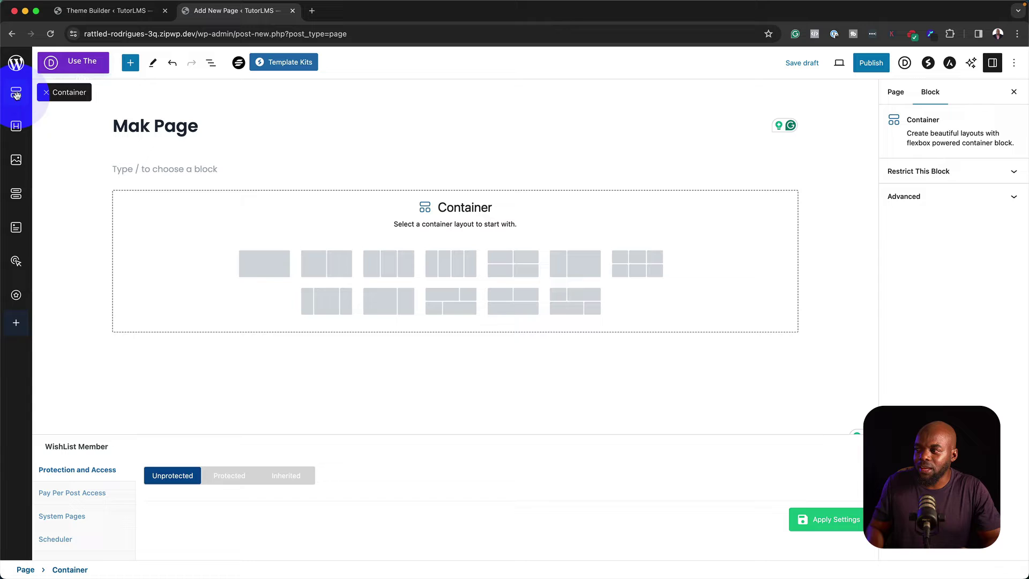
- Give the container a single-column layout and insert a Divi Layout block inside it
click(264, 265)
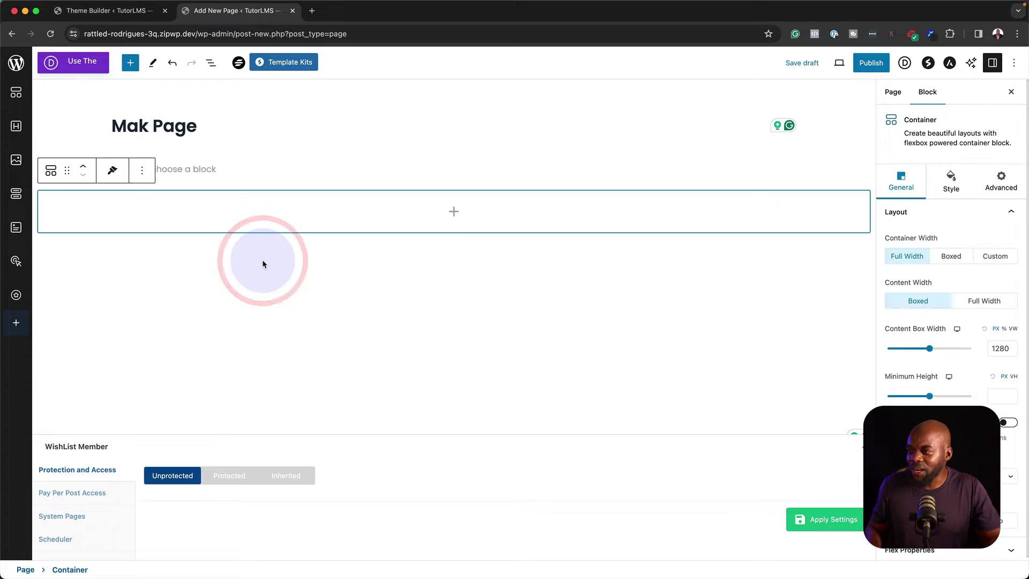
click(454, 212)
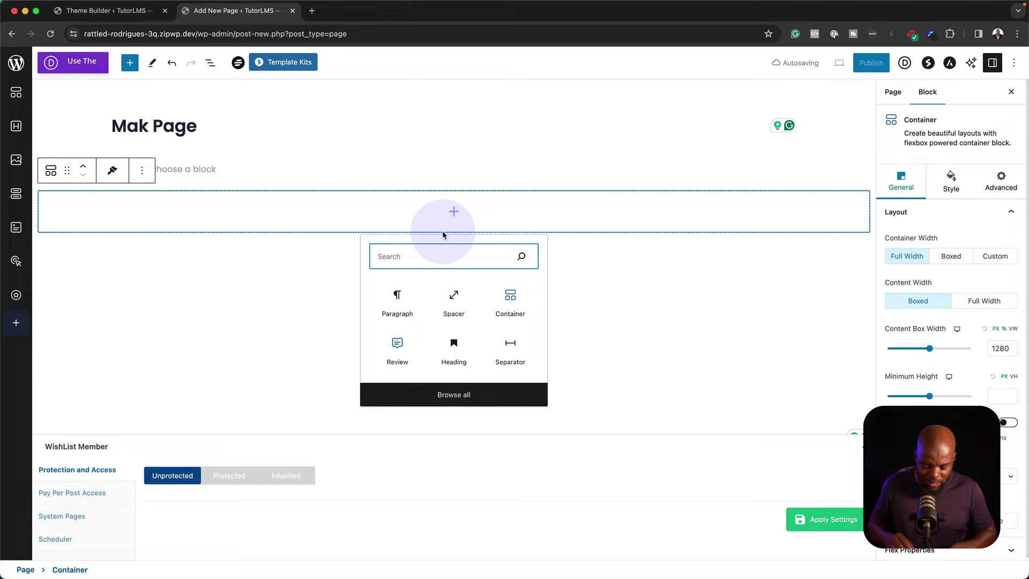
text(divi)
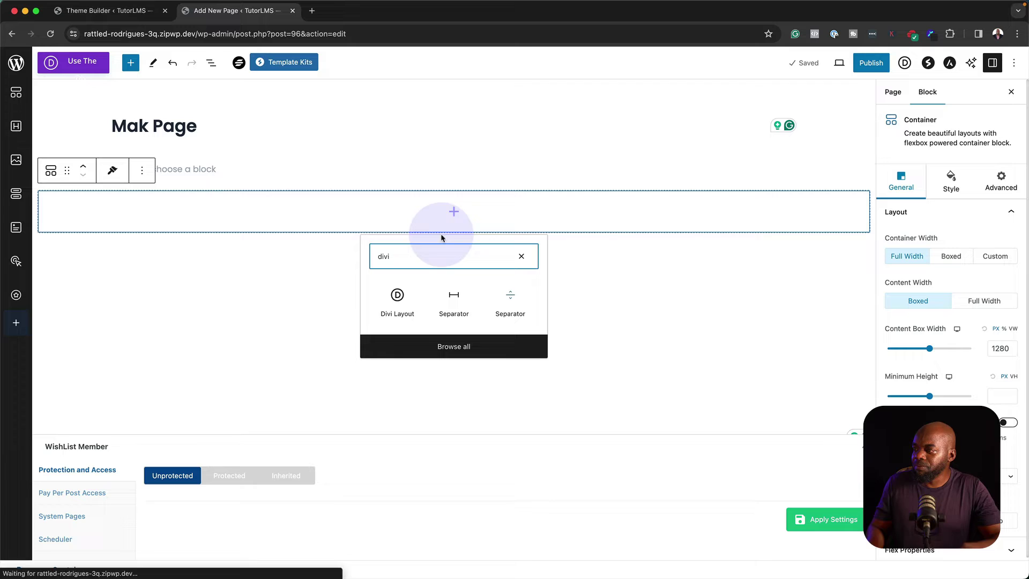
click(398, 298)
click(174, 259)
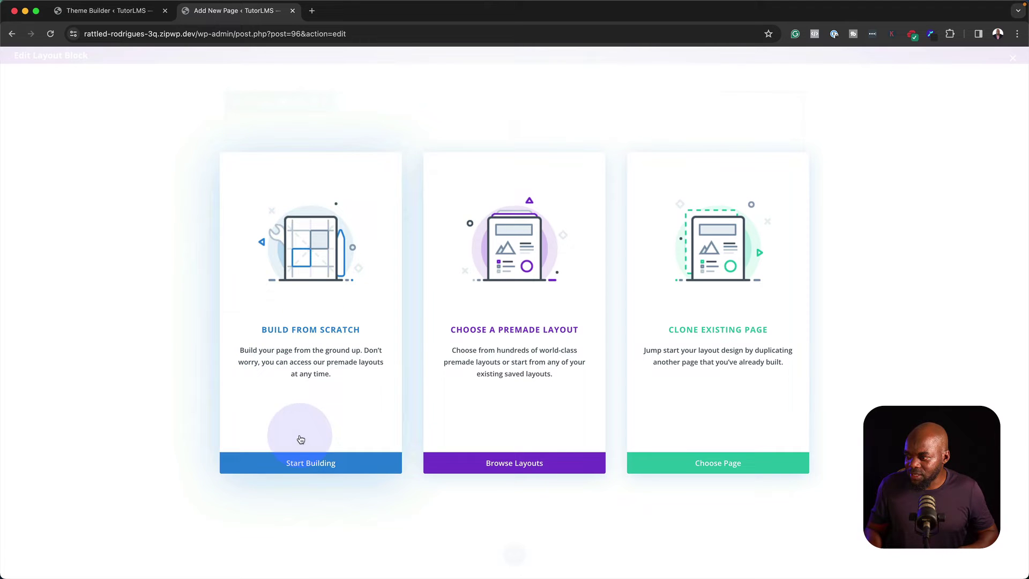
- Build from scratch with a one-column row containing a Blurb module
click(309, 464)
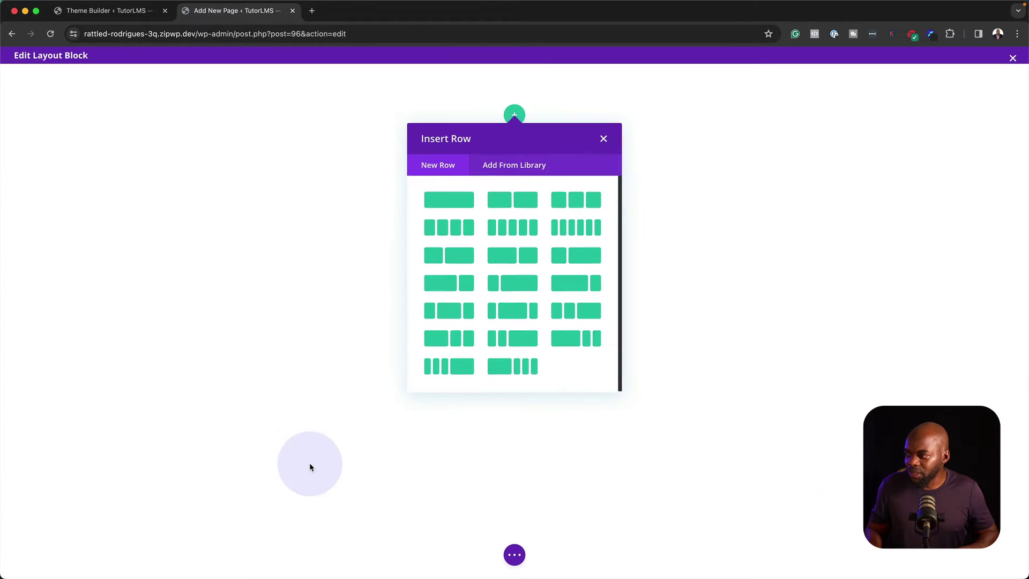
click(467, 206)
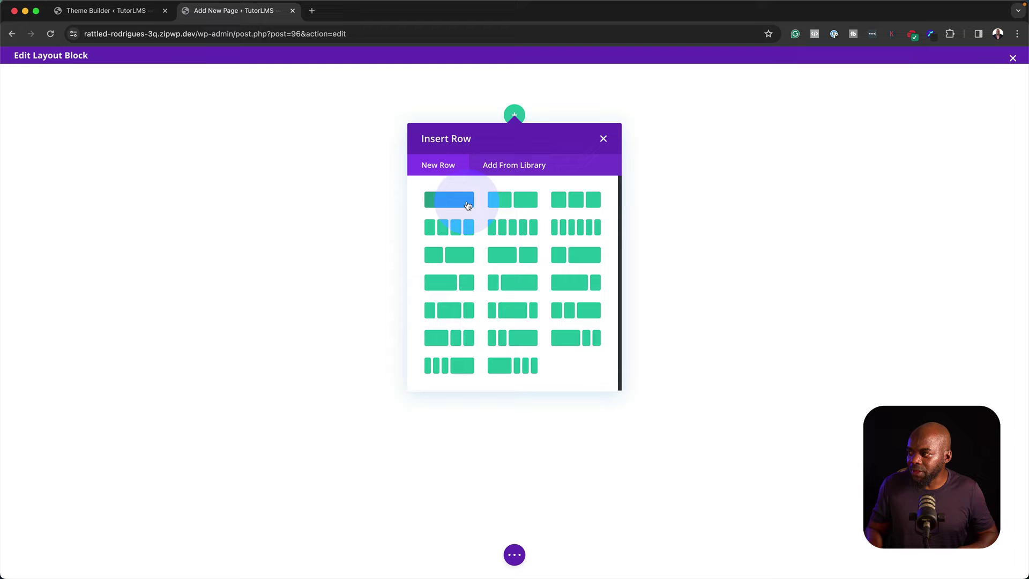
click(464, 200)
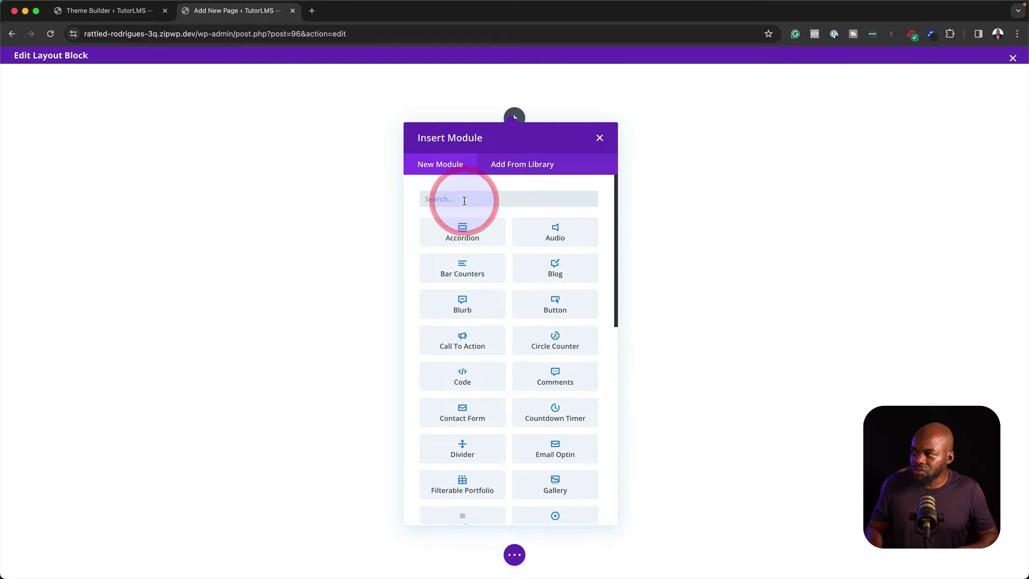
text(blurb)
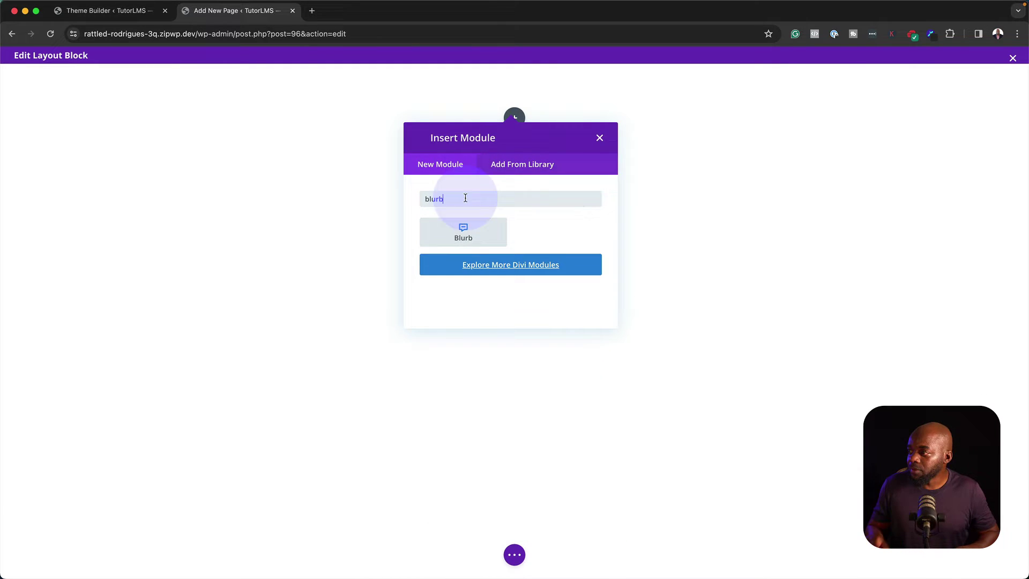
click(460, 227)
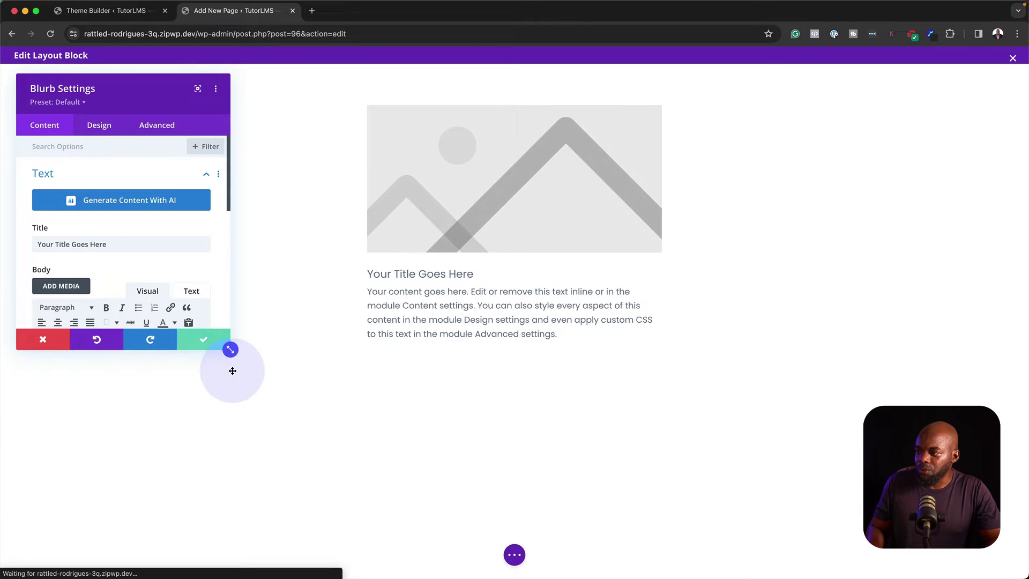
- Replace the blurb's image with a warning-triangle icon
click(236, 453)
drag(230, 349, 217, 556)
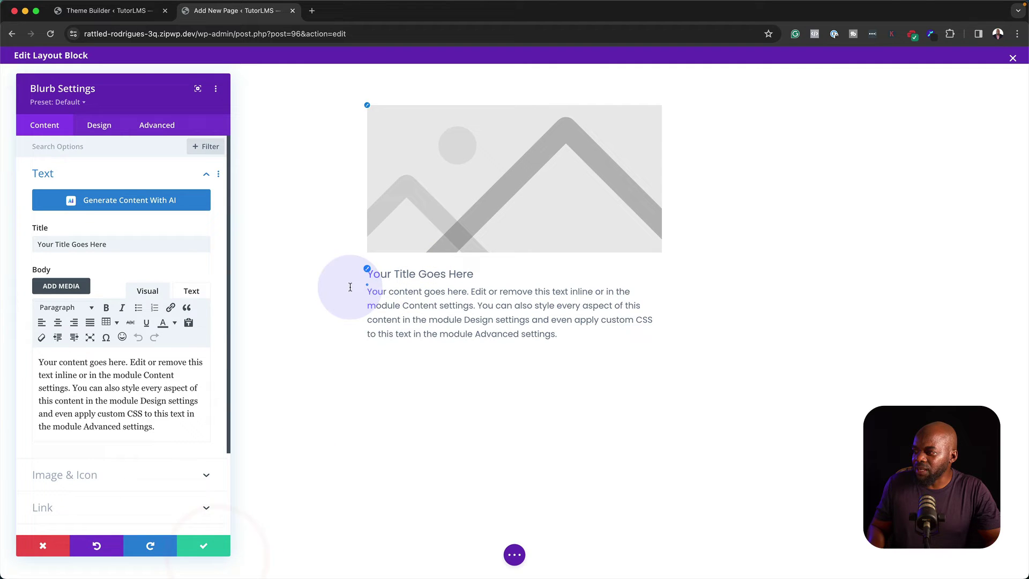
scroll(89, 418, down, 3)
click(90, 384)
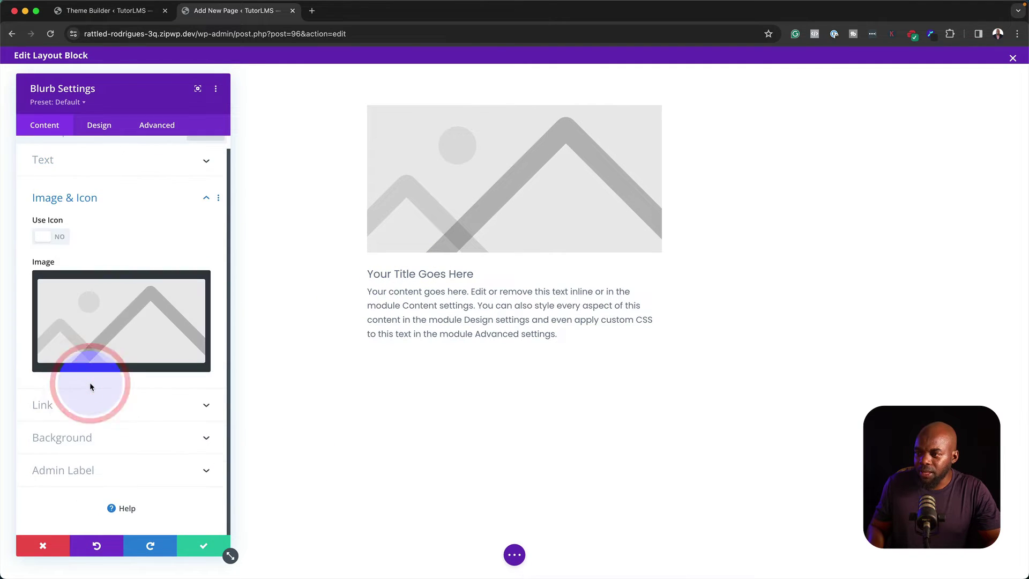
click(54, 237)
scroll(107, 343, down, 5)
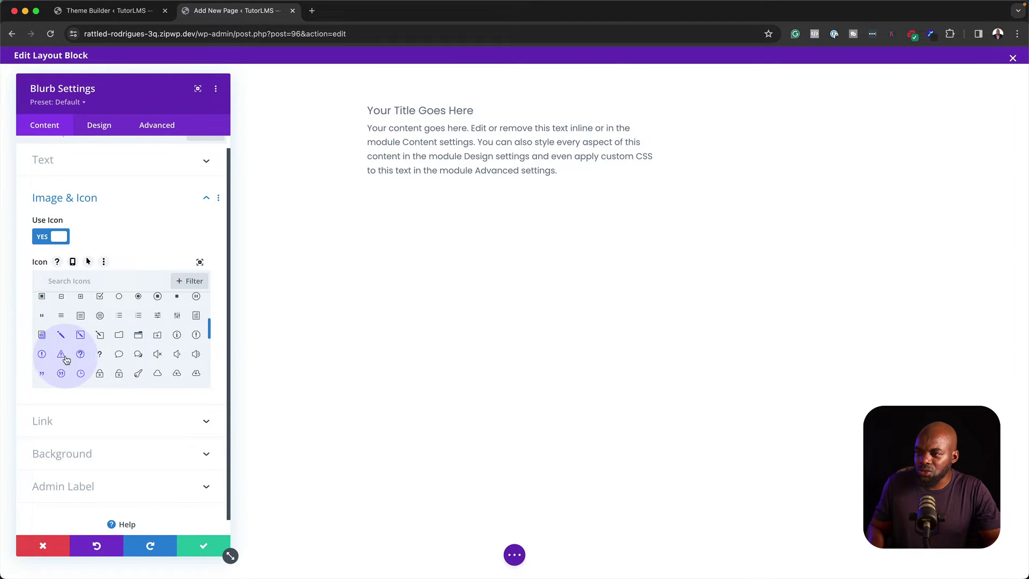
click(61, 354)
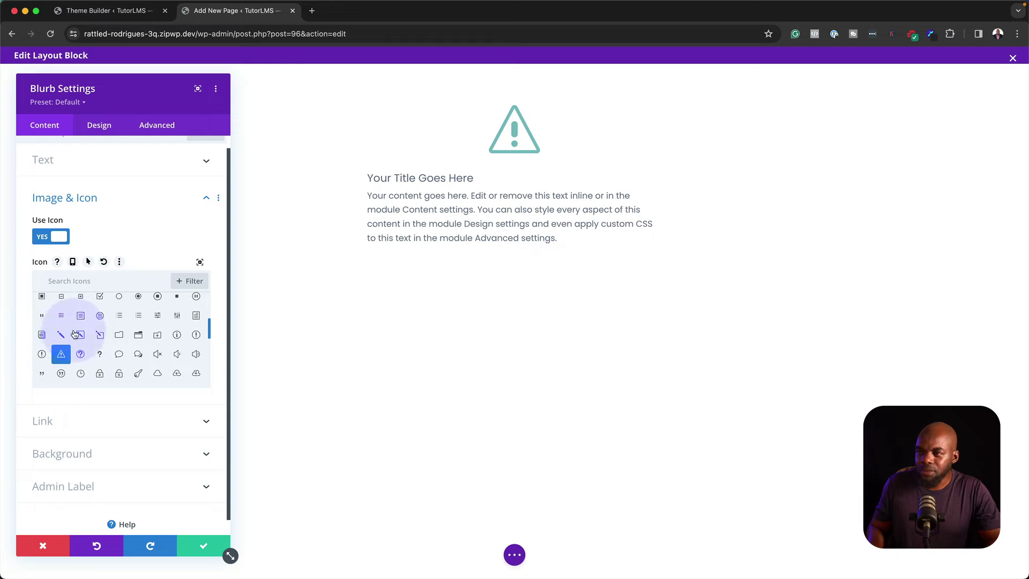
click(107, 127)
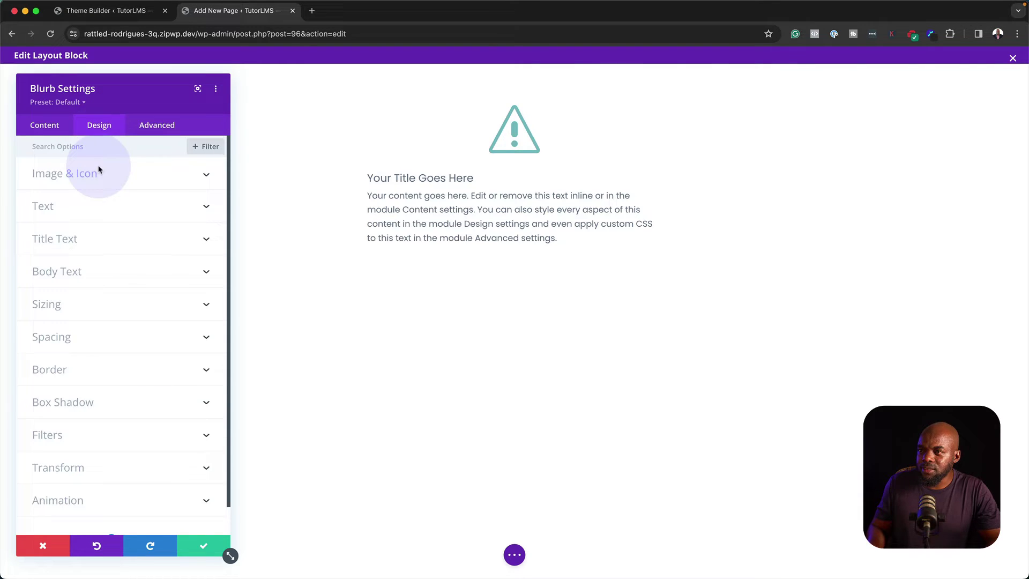
- Set the blurb icon colour to a custom grey and narrow its width to 48px
click(94, 175)
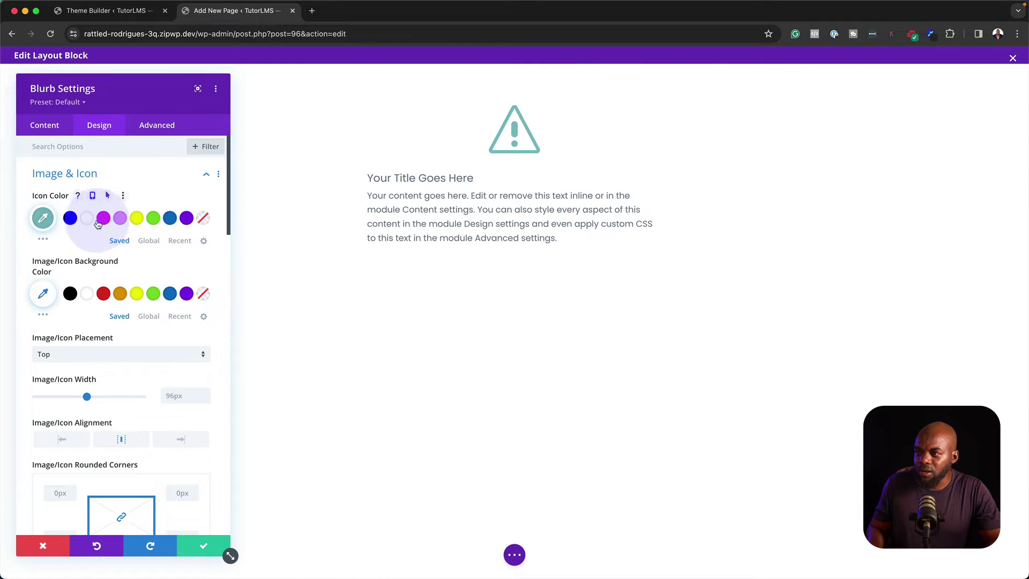
click(74, 218)
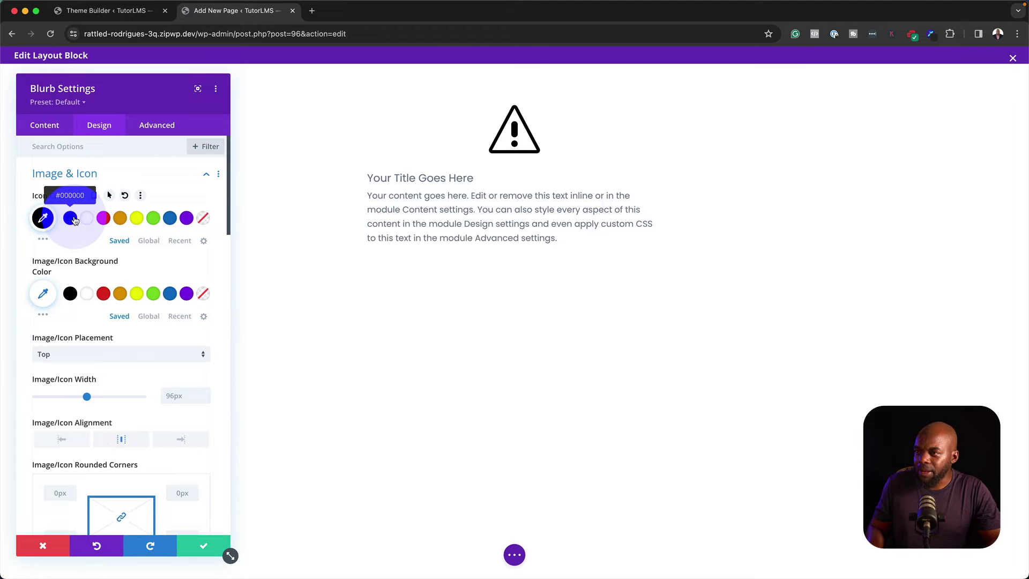
click(43, 218)
click(33, 261)
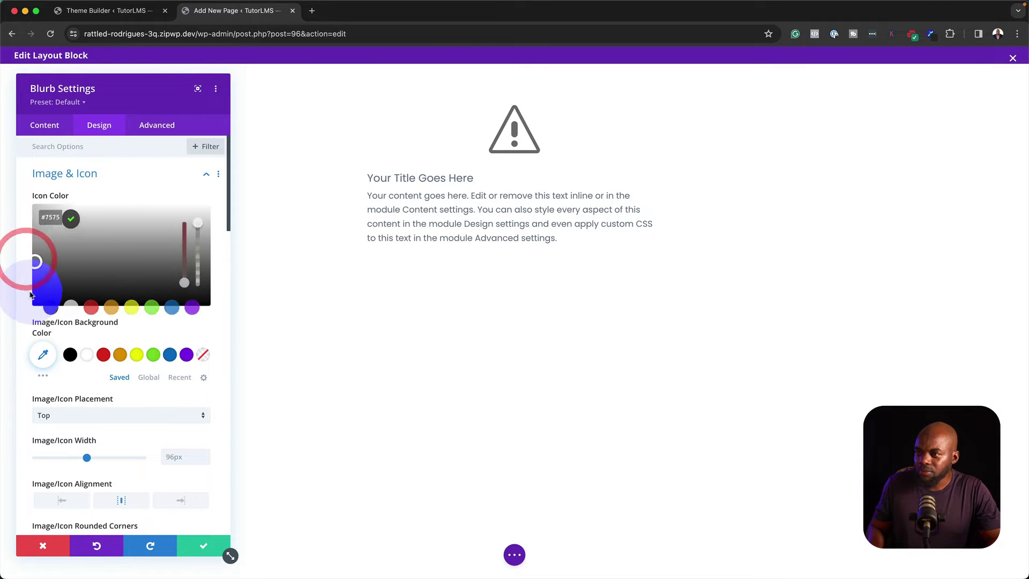
click(30, 295)
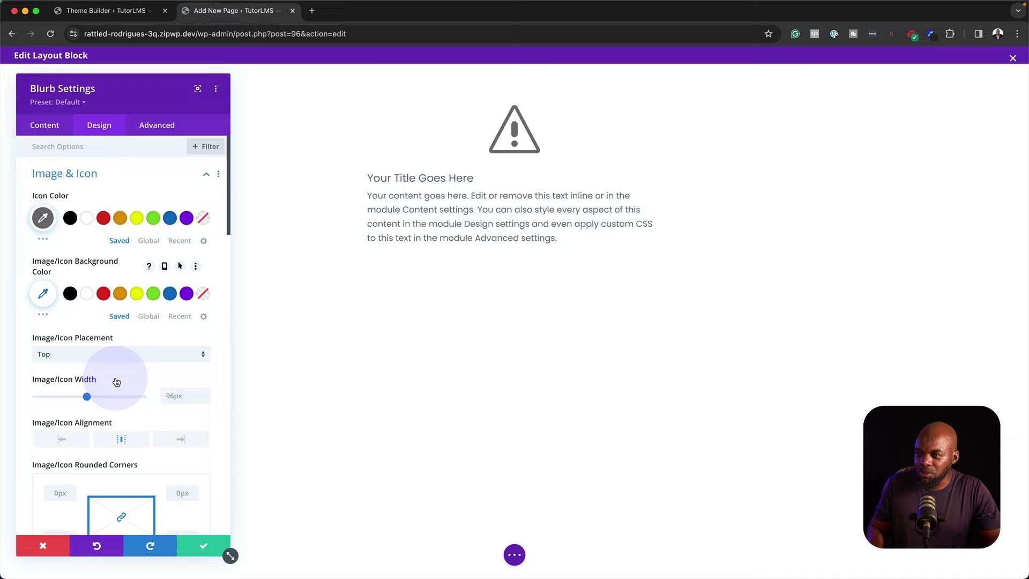
drag(87, 397, 62, 397)
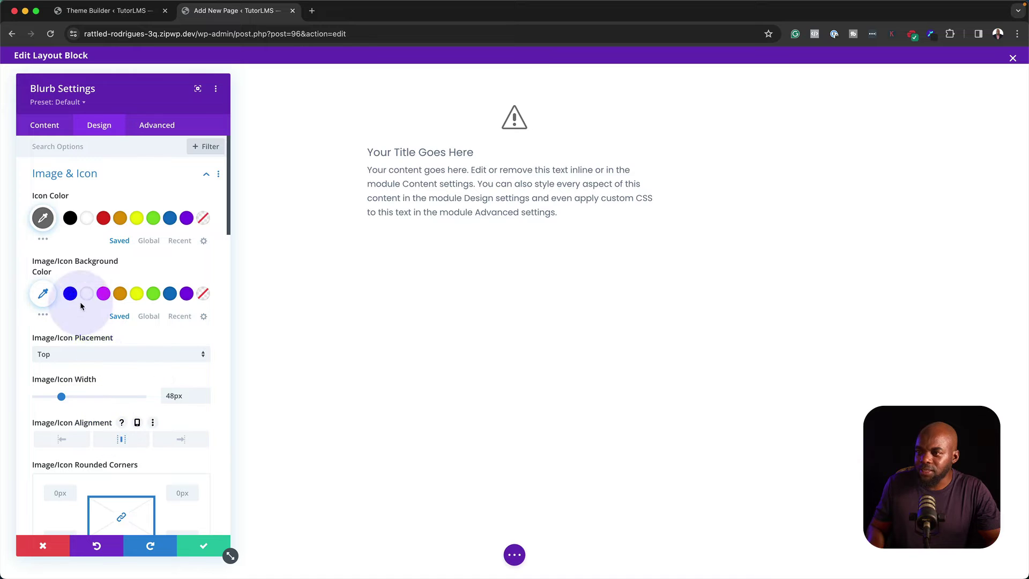
- Make the blurb title bold and centred, and centre its body text
click(119, 176)
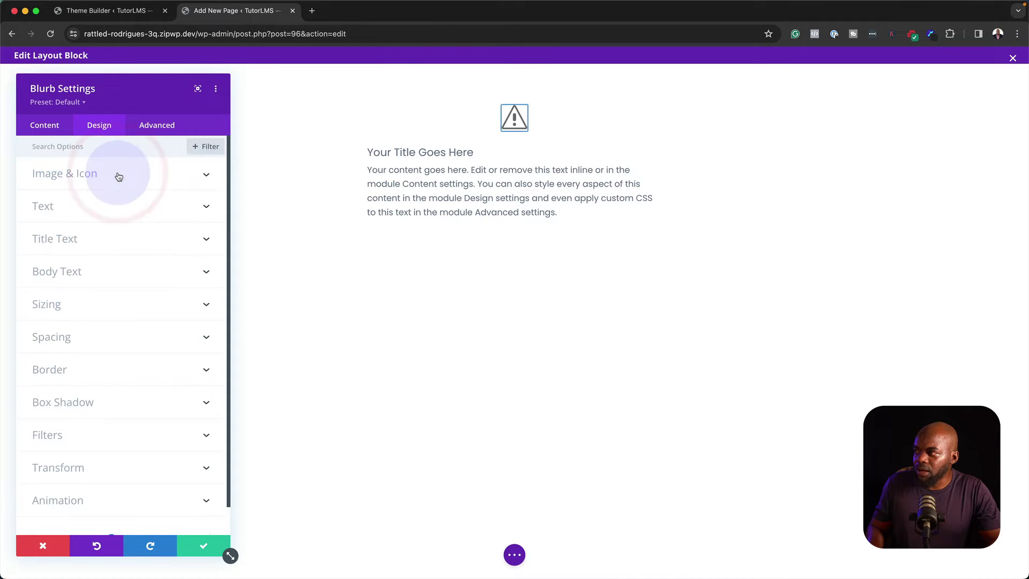
click(368, 148)
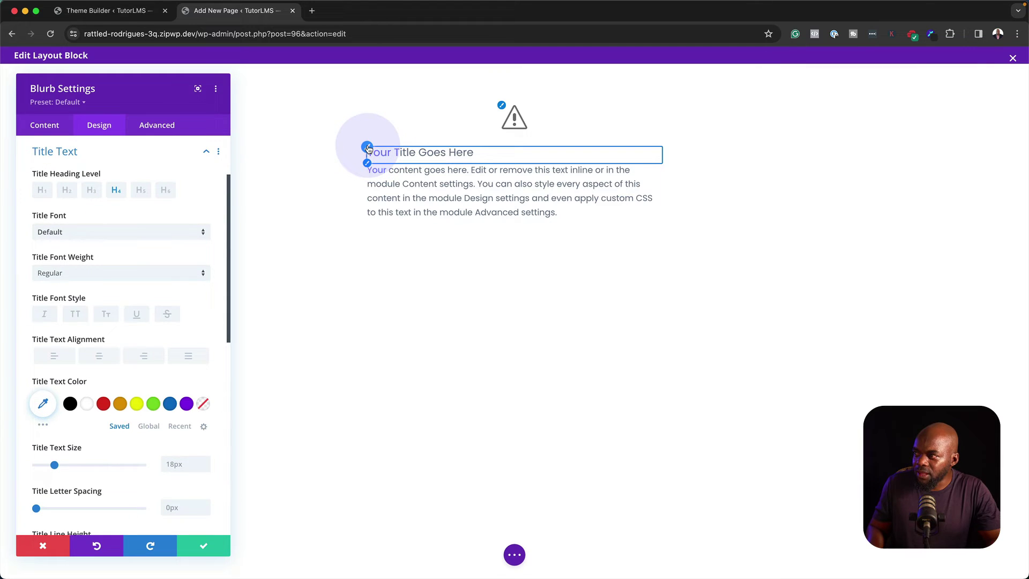
click(101, 232)
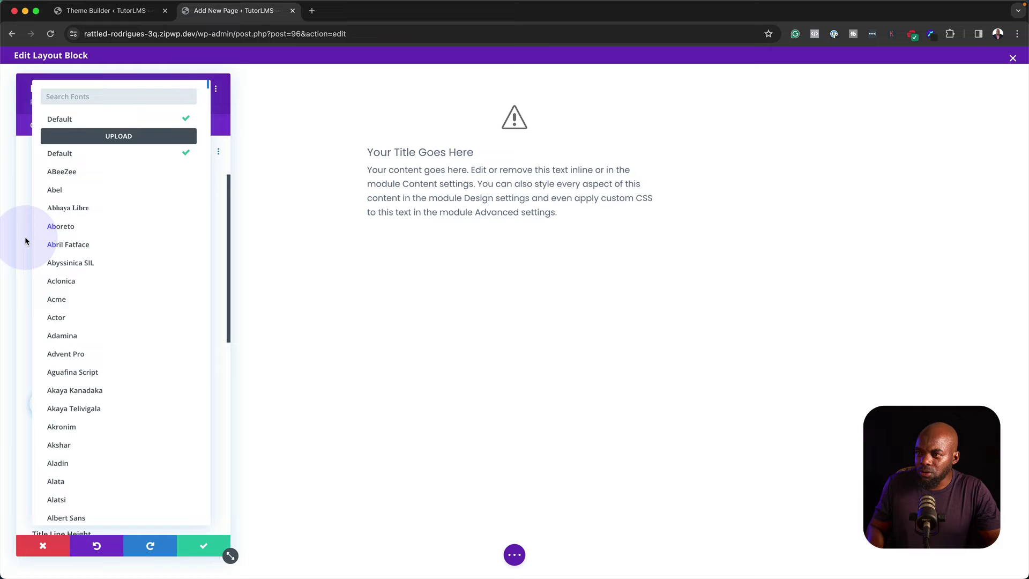
click(25, 241)
click(75, 275)
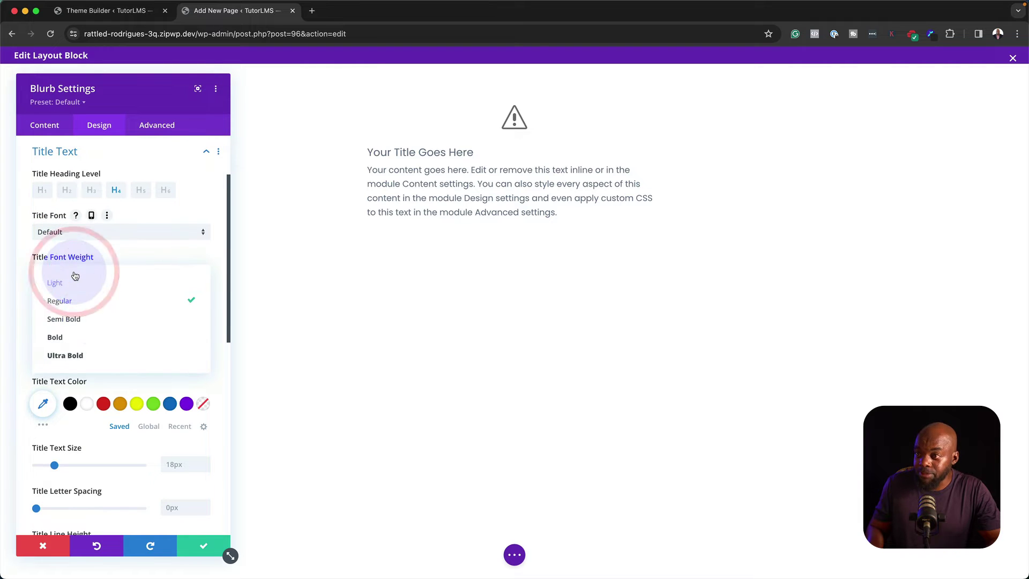
click(108, 342)
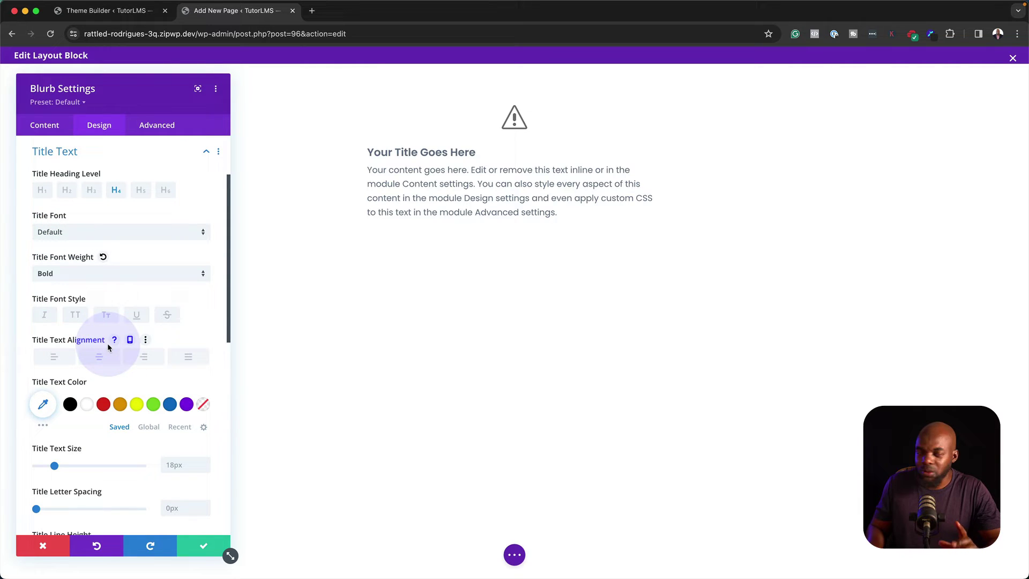
click(92, 360)
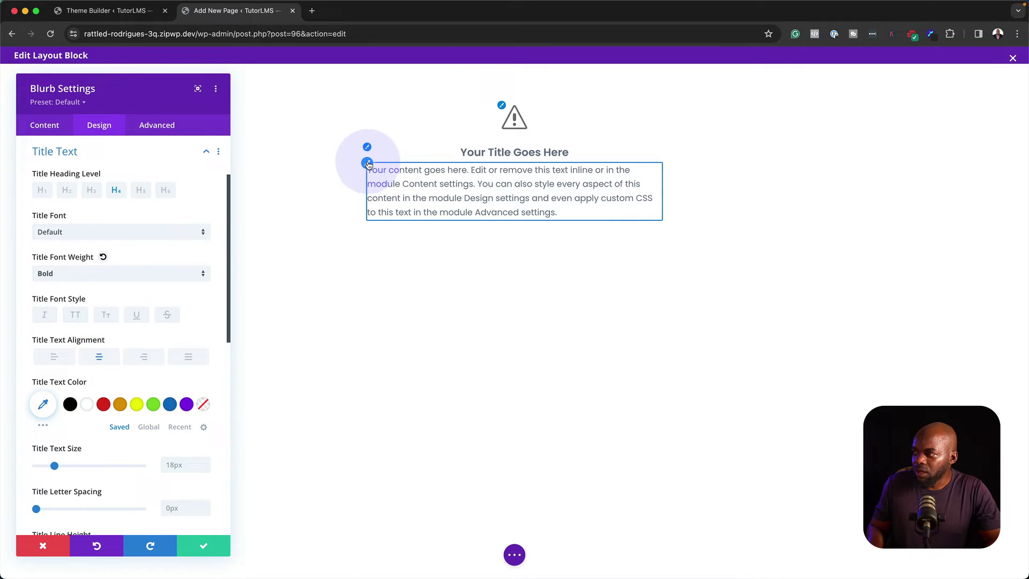
click(368, 164)
click(100, 347)
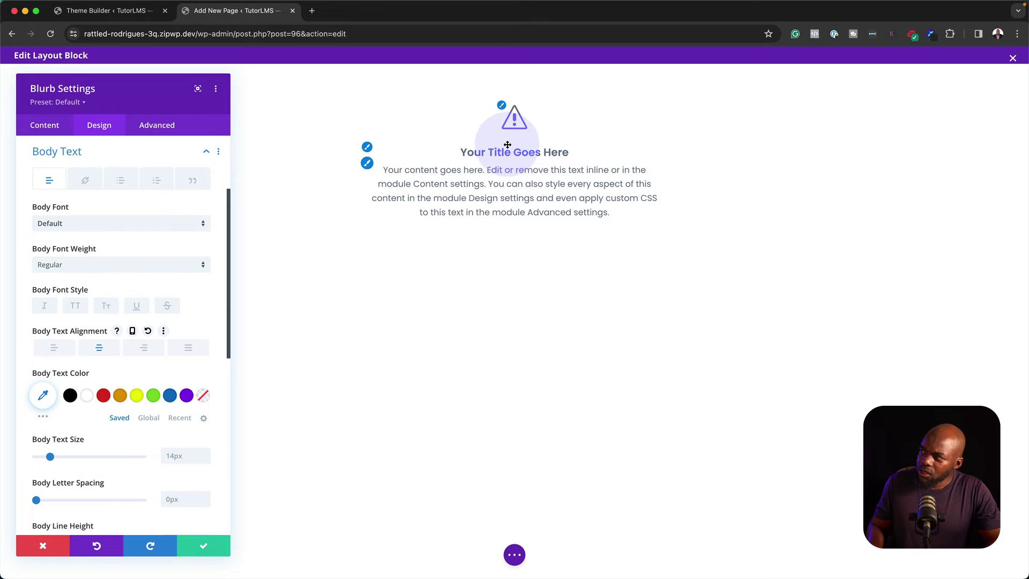
- Colour the warning icon blue (#0C71C3) and save the blurb settings
click(502, 106)
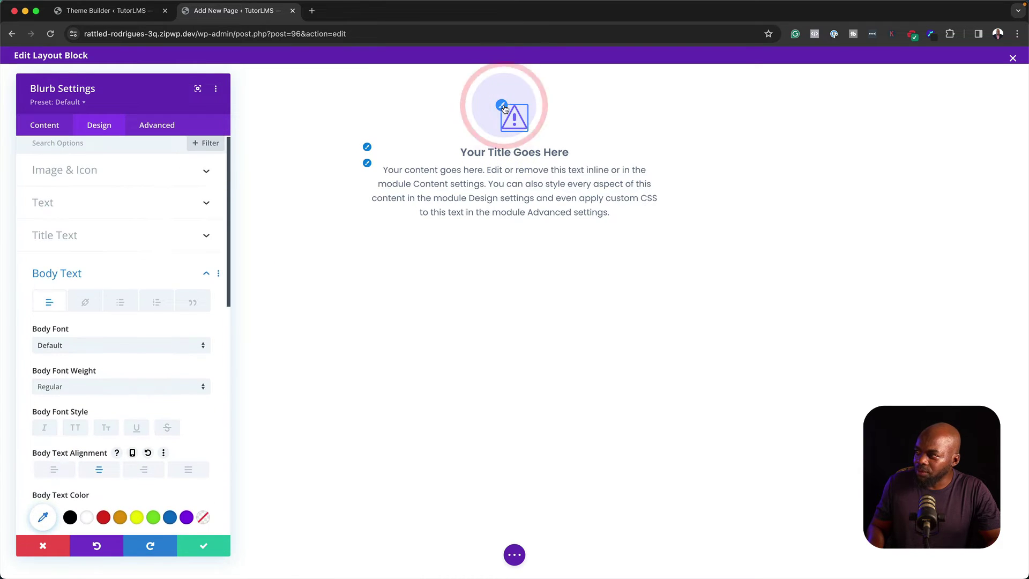
click(120, 223)
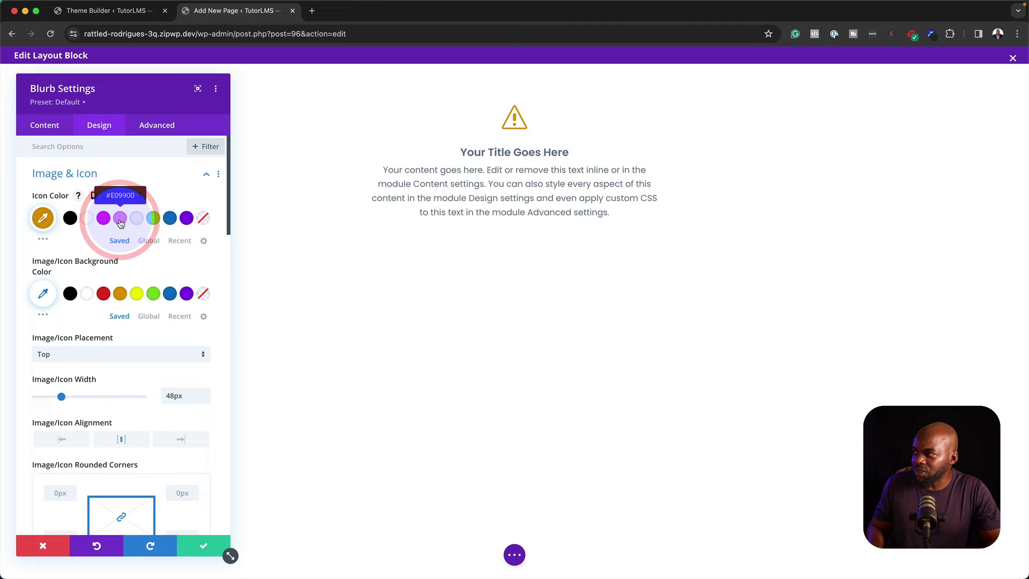
click(106, 219)
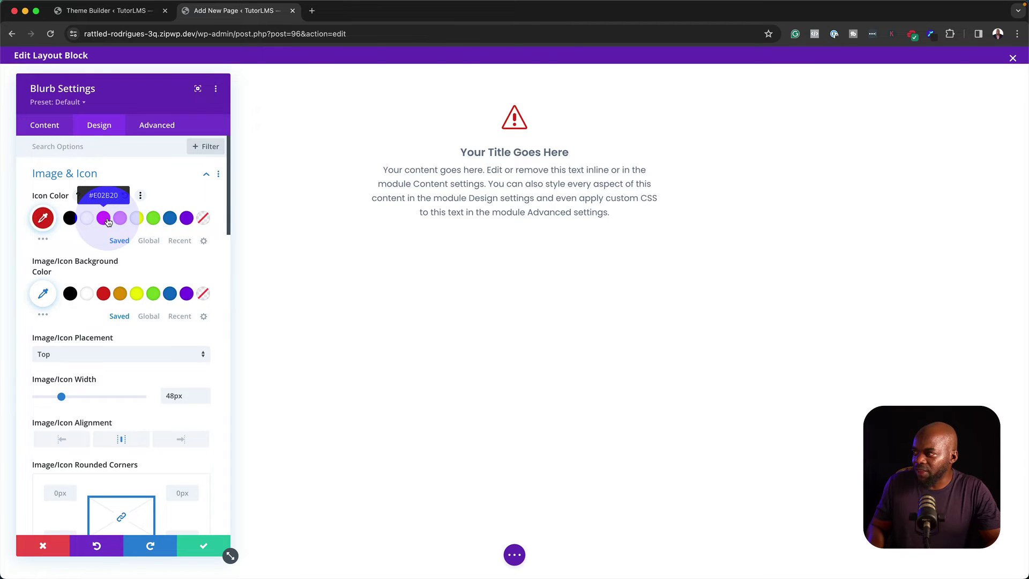
click(170, 217)
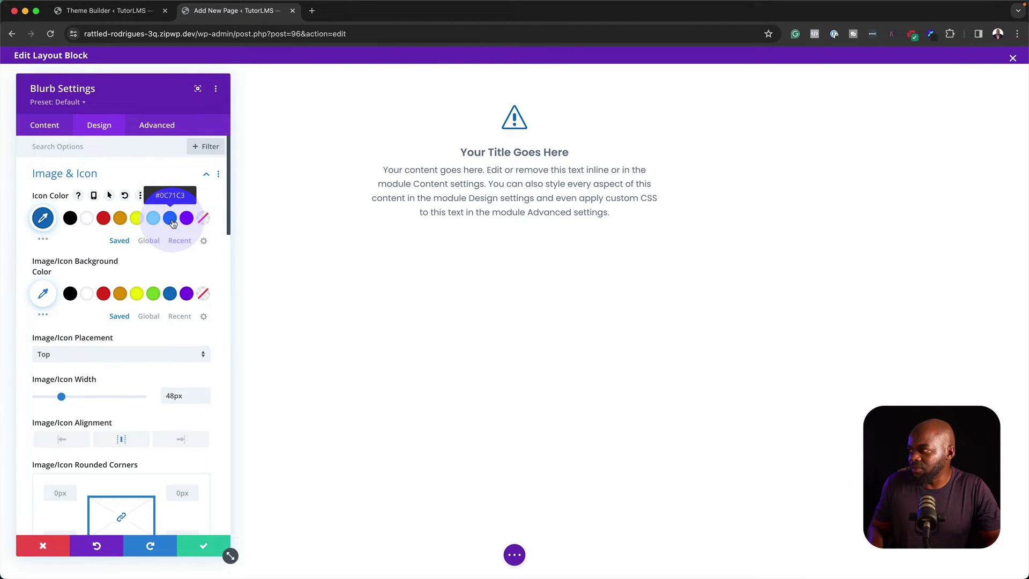
click(204, 547)
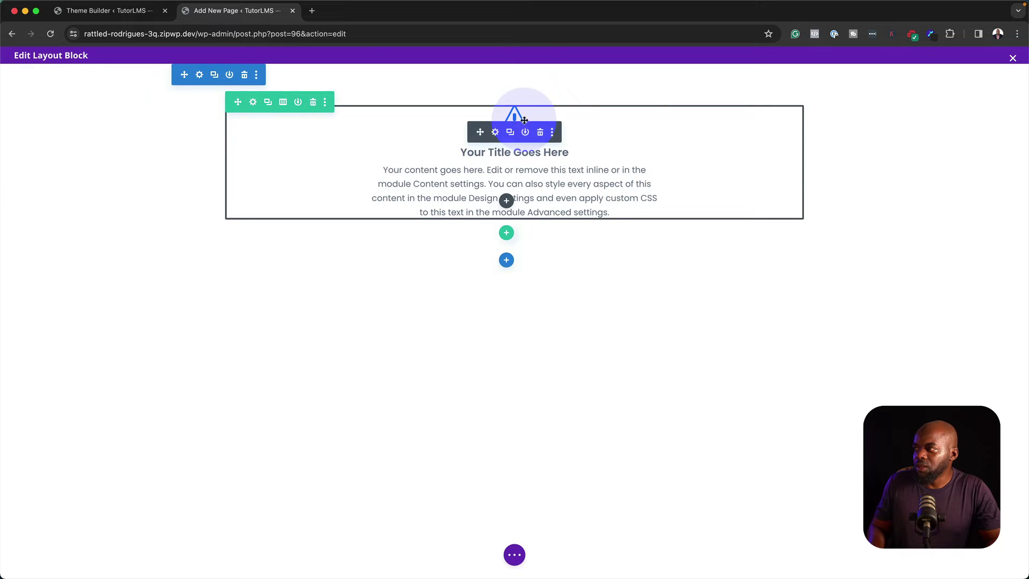
- Duplicate the blurb and review the Divi Layout block showing three blue warning-icon blurbs
click(510, 133)
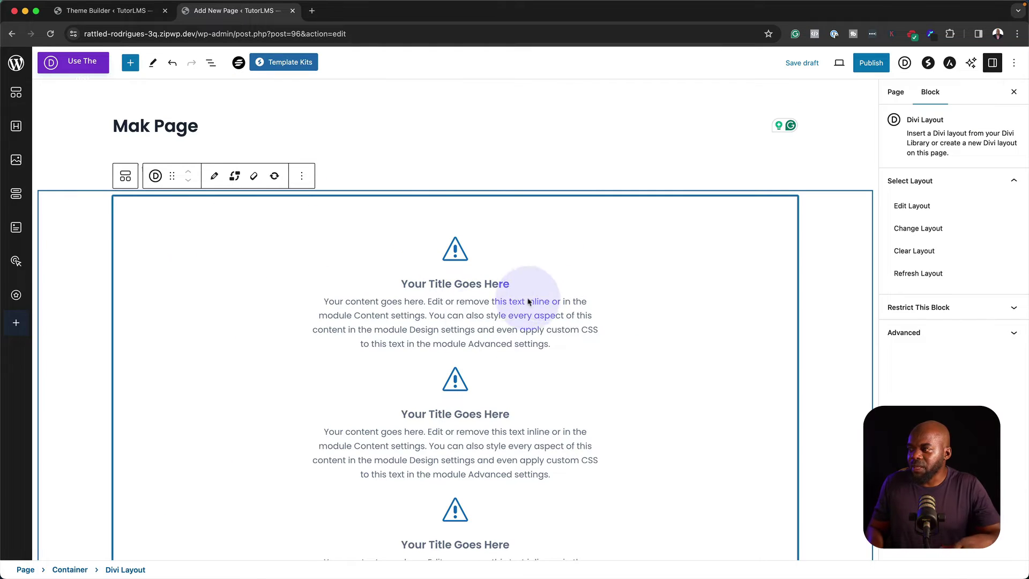
scroll(254, 322, down, 1)
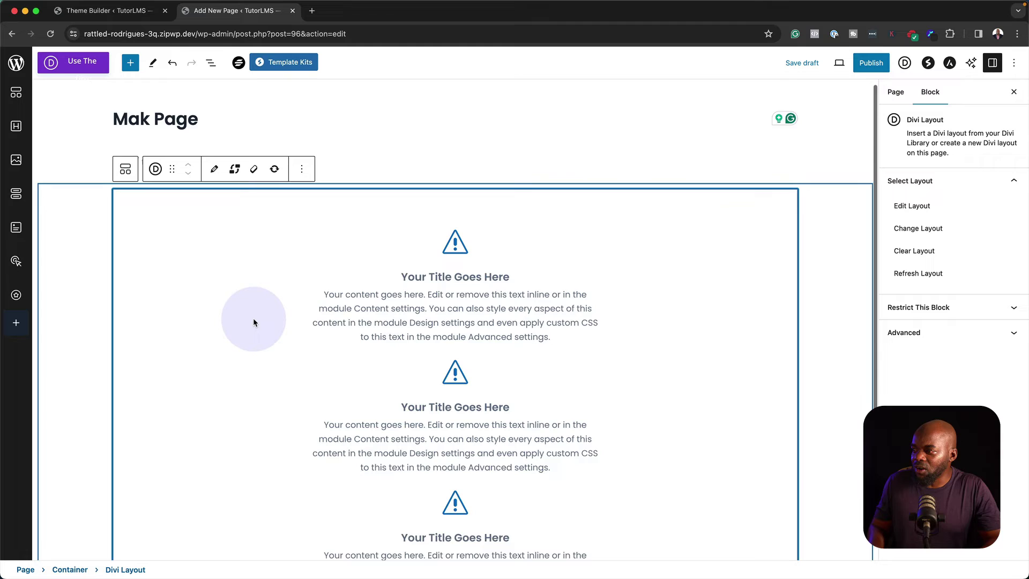
scroll(253, 322, down, 3)
scroll(268, 321, up, 3)
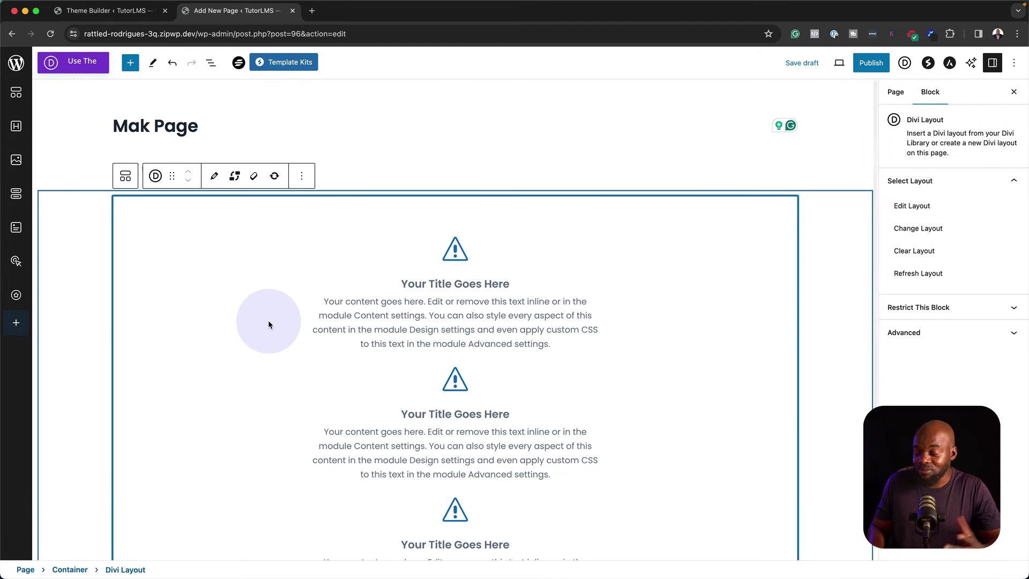
scroll(891, 334, down, 3)
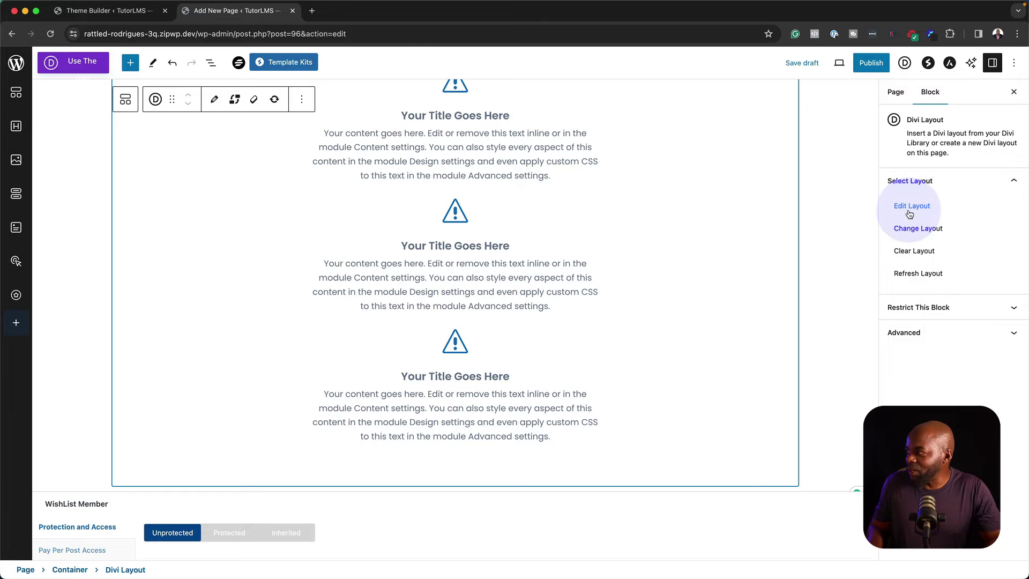
- Reopen the Divi layout, delete the two duplicate blurbs, and save with Ctrl+S
click(719, 259)
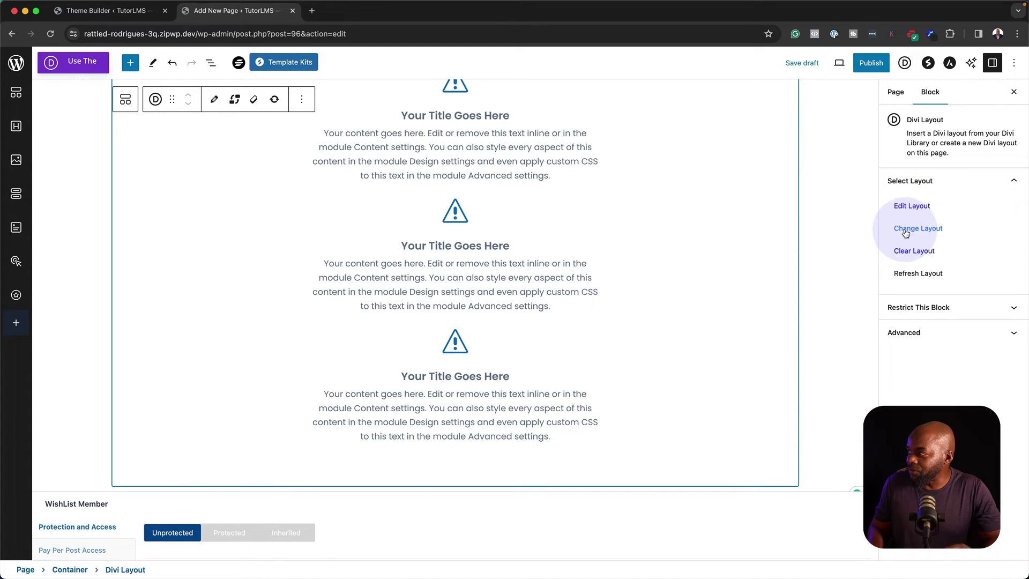
click(922, 206)
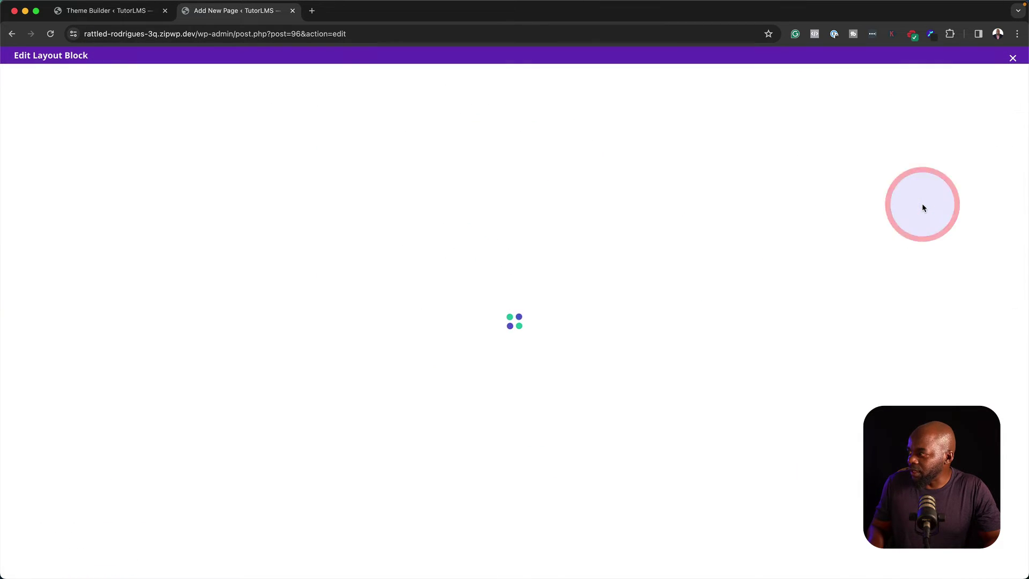
drag(330, 209, 552, 253)
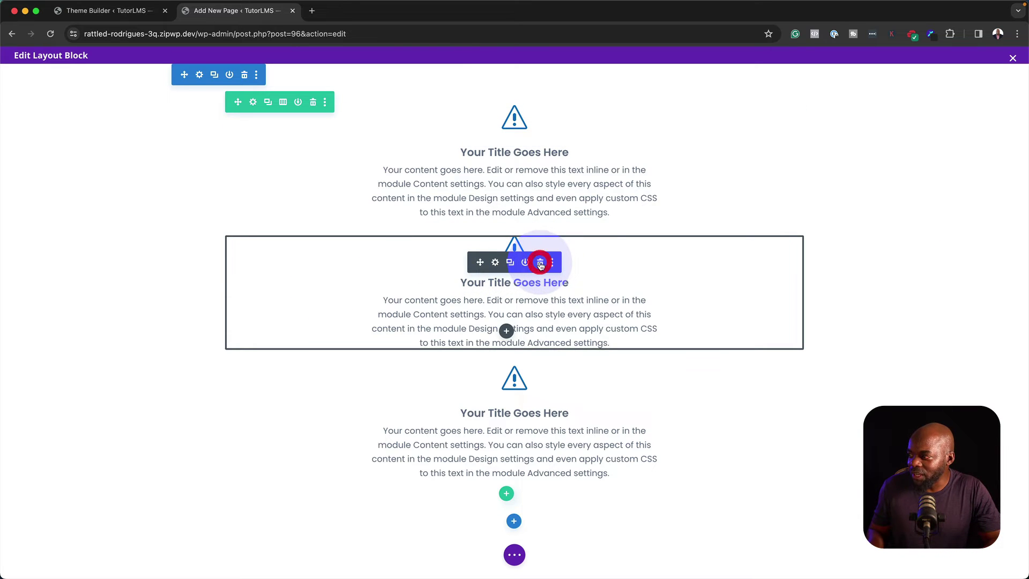
click(541, 264)
click(539, 265)
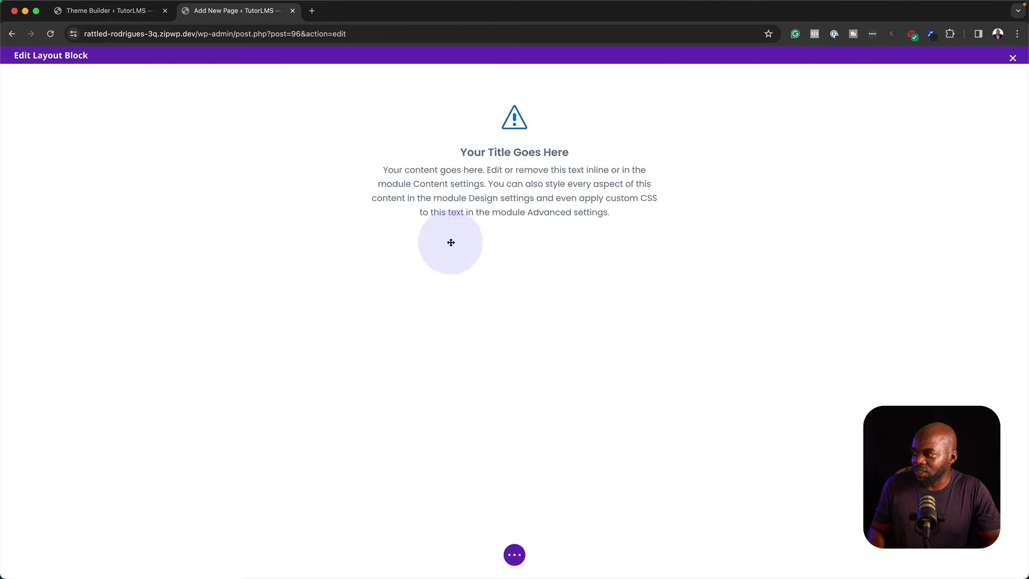
key(ctrl+s)
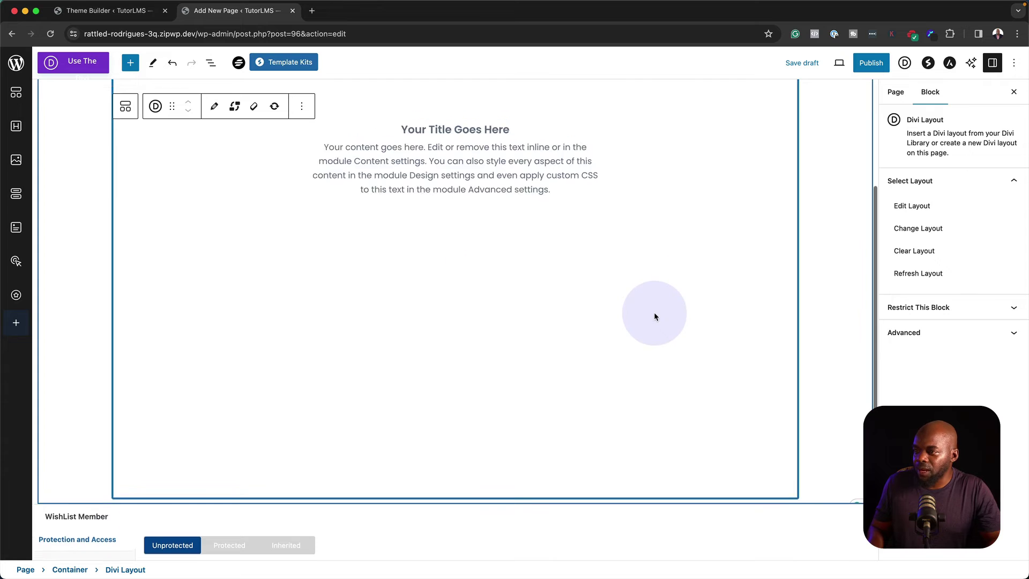
- Insert a Spectra Countdown block into the container from the full block library
click(94, 300)
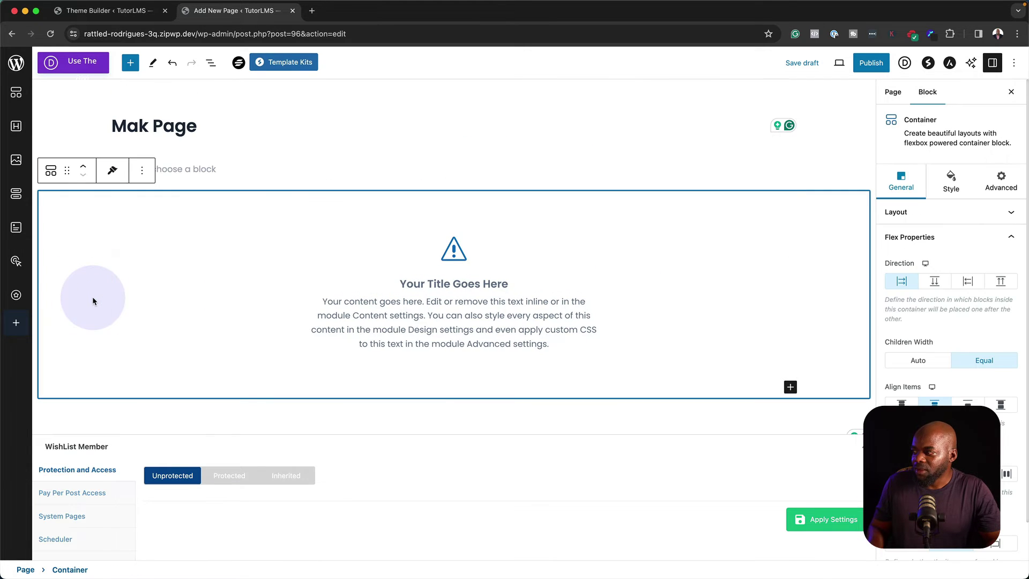
click(792, 387)
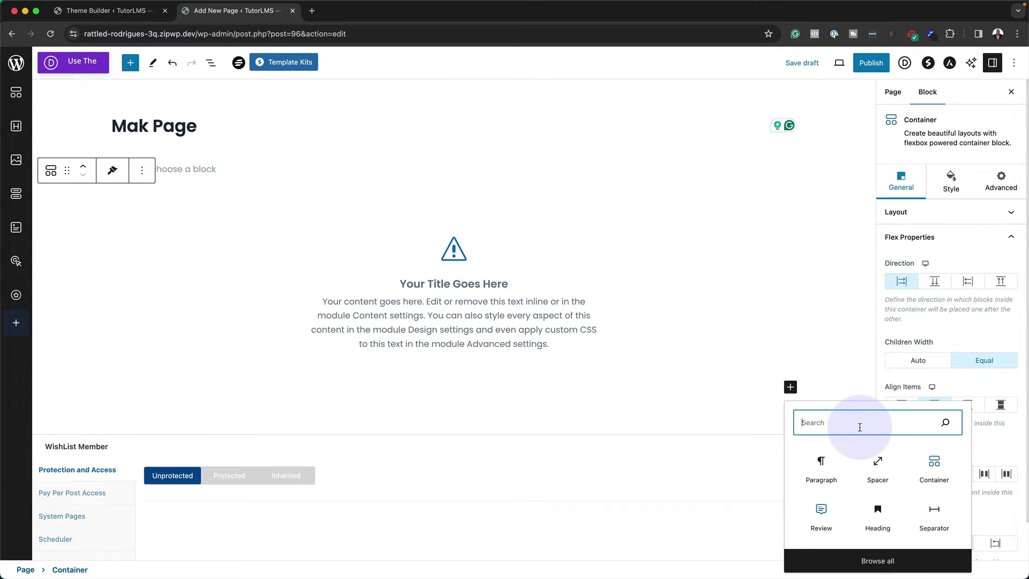
click(874, 560)
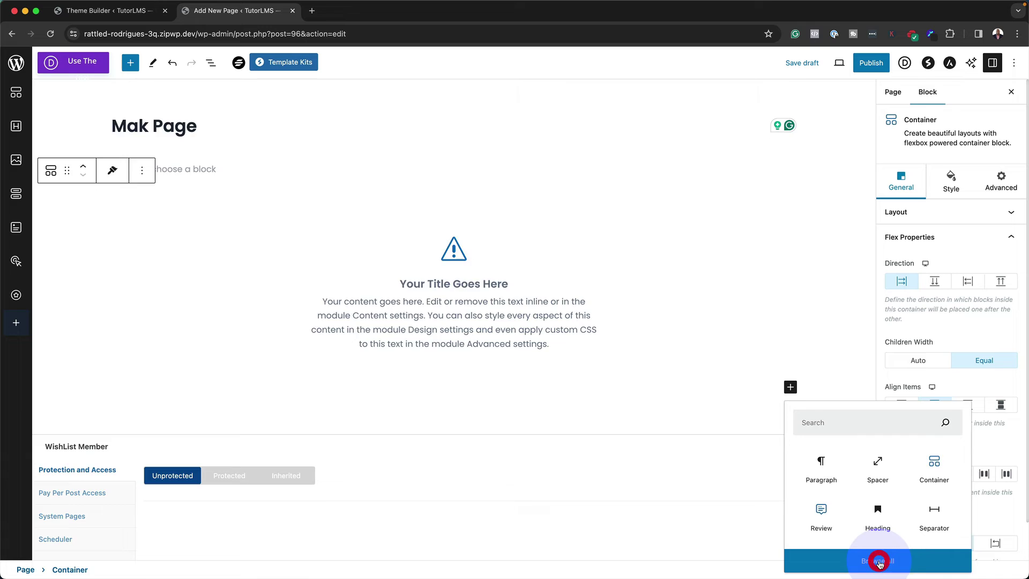
mouse_move(128, 293)
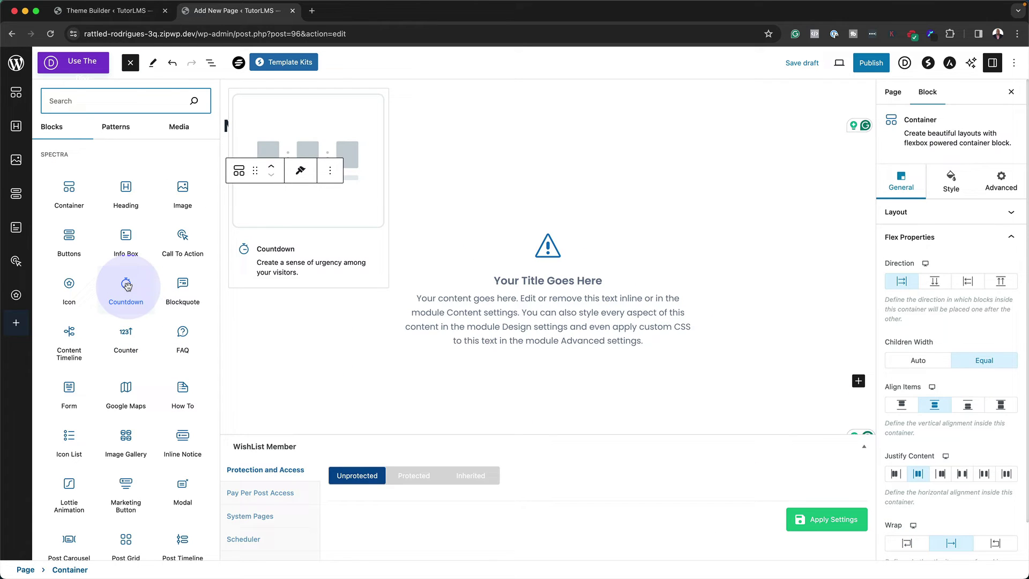
click(127, 285)
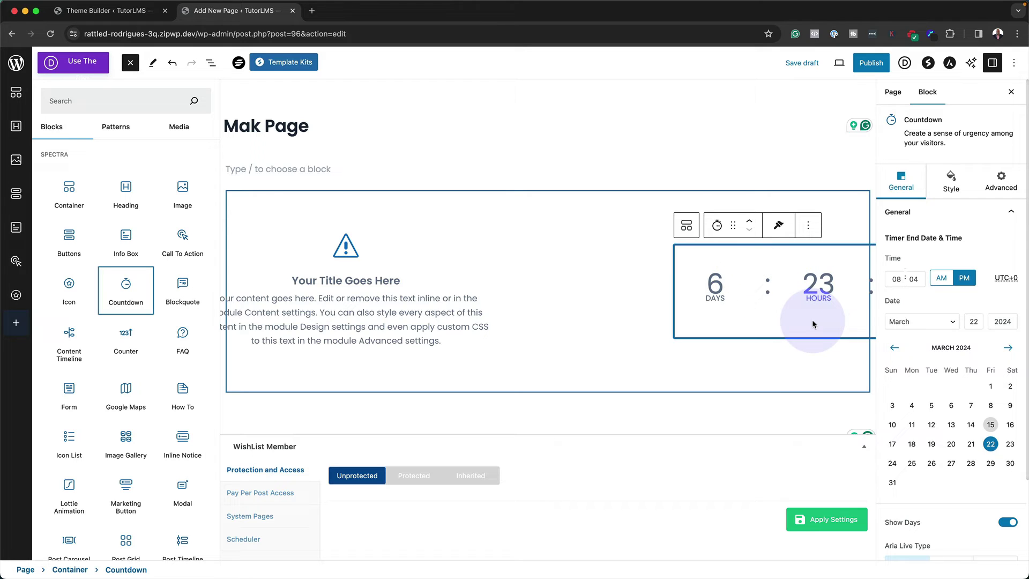
- Narrow the countdown's Box Width to 69 and its Gap to 29
click(956, 183)
scroll(922, 316, down, 3)
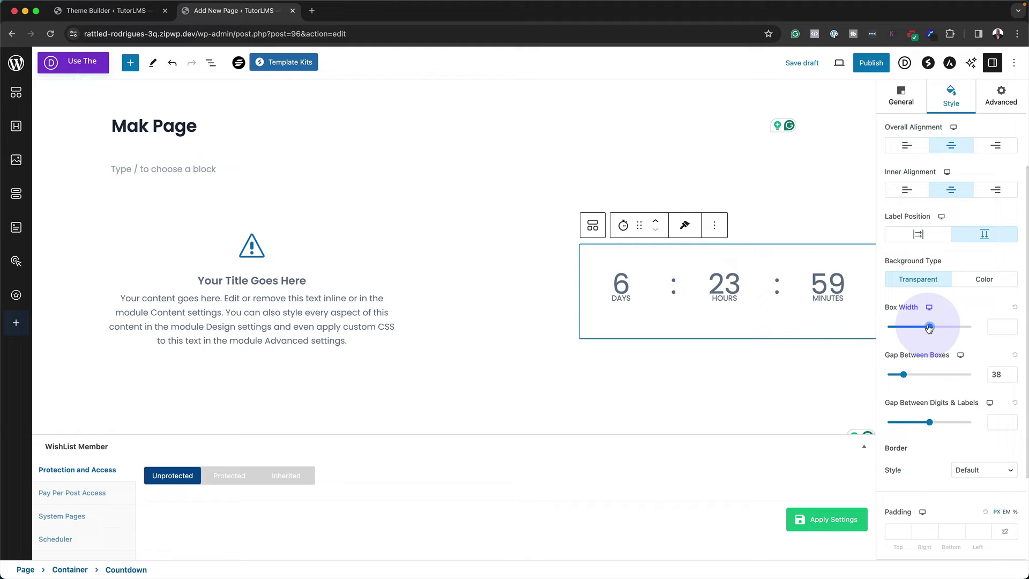
drag(928, 326, 911, 327)
drag(904, 375, 900, 374)
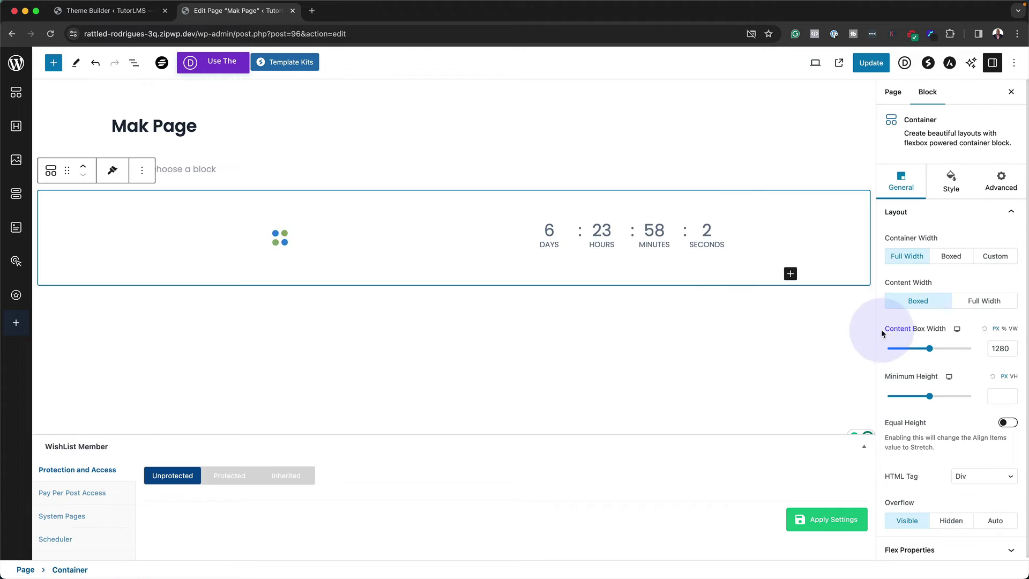
- Publish, then set the container's flex Direction to Column so the countdown sits below the blurb
click(848, 271)
click(866, 217)
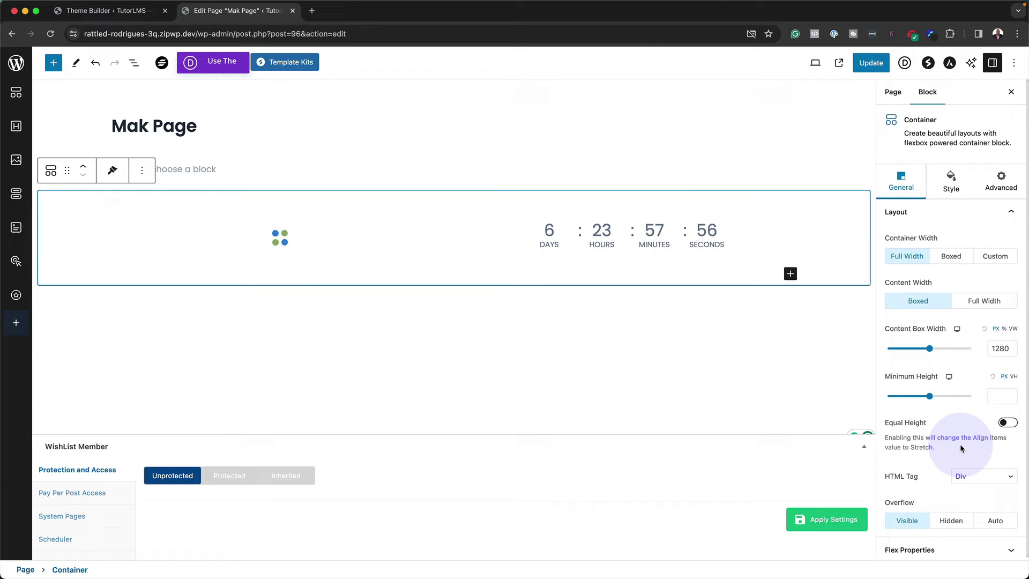
scroll(960, 444, down, 1)
click(957, 549)
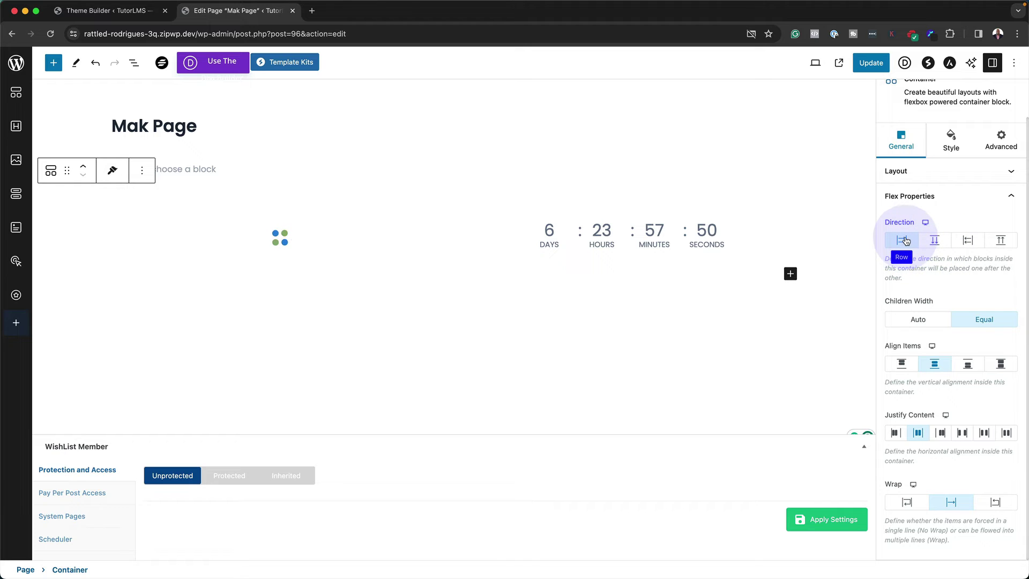
click(968, 242)
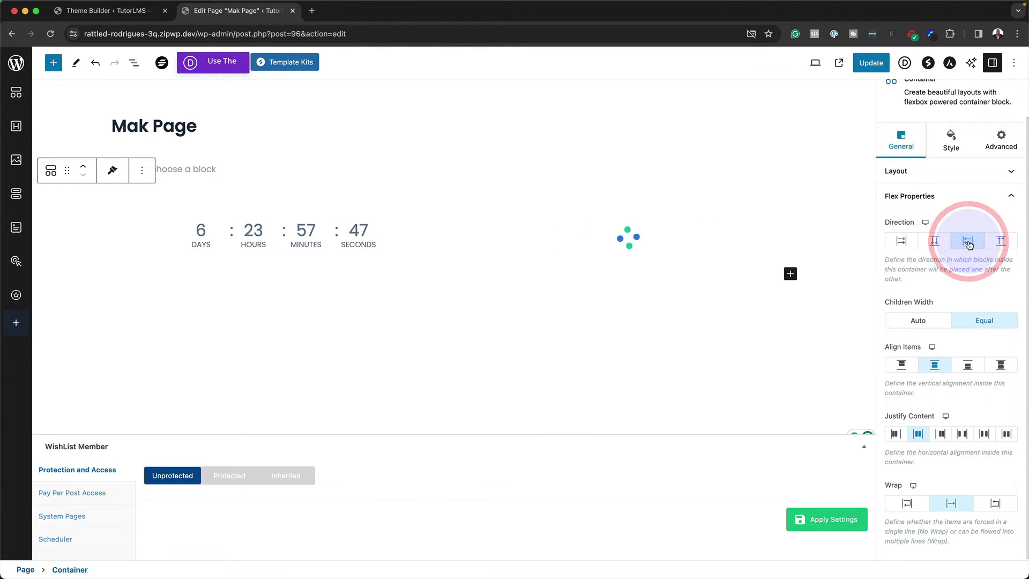
click(937, 242)
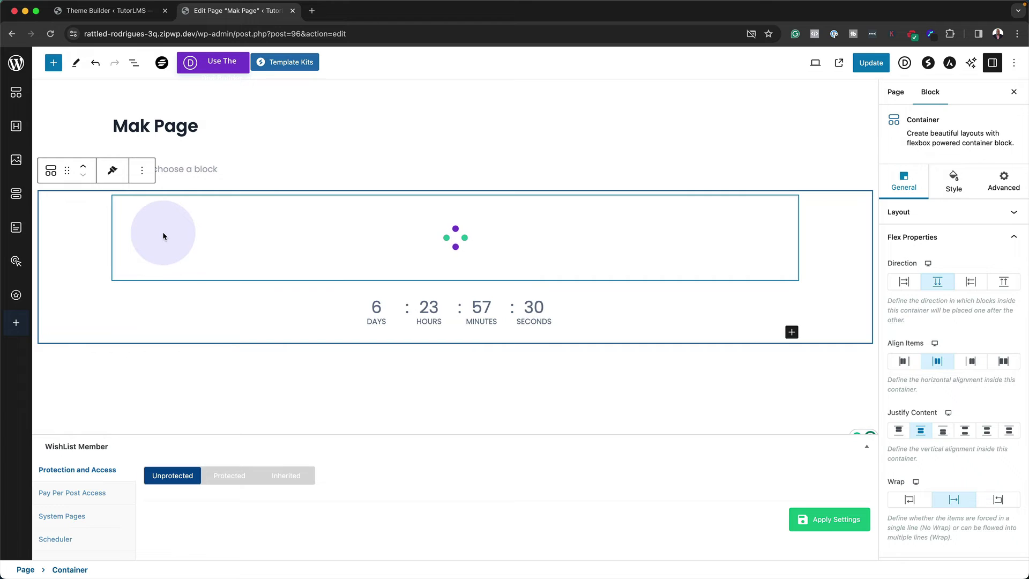
- Select the Divi Layout block and the container, then view the published Mak Page in a new tab
click(164, 235)
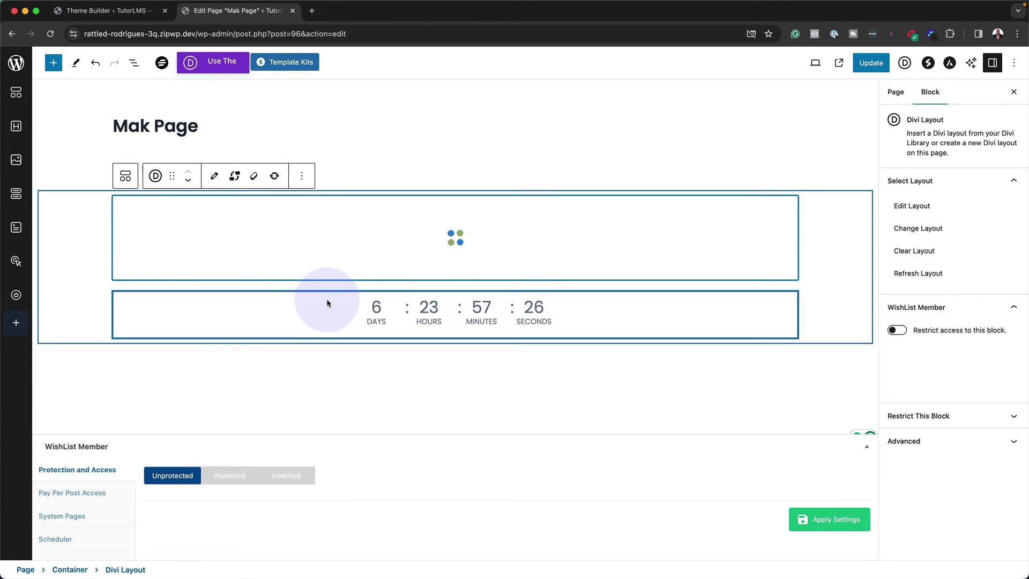
click(78, 209)
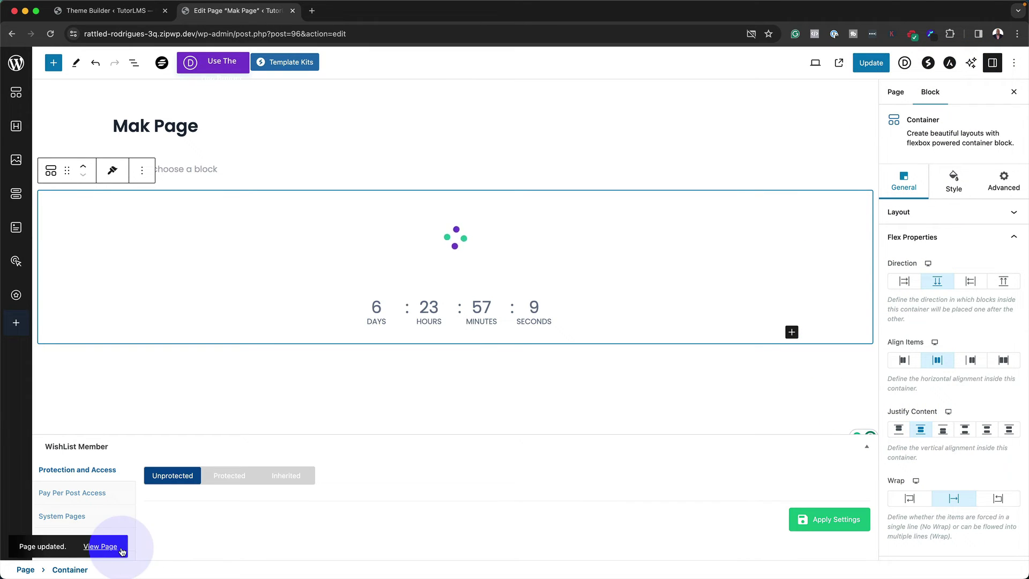
click(101, 546)
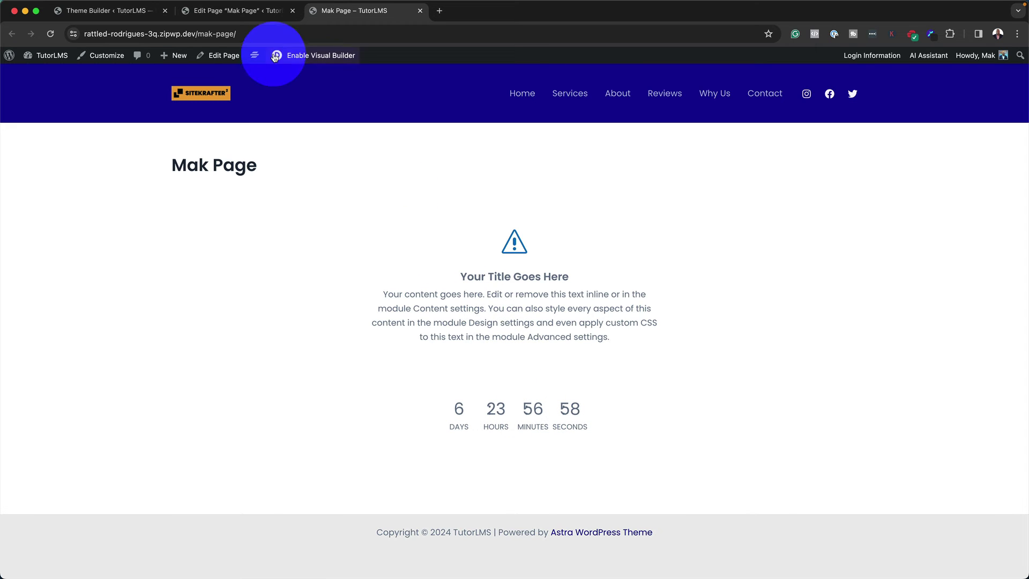
- Check the countdown on the live page, then go back to editing Mak Page and select the countdown block
click(274, 14)
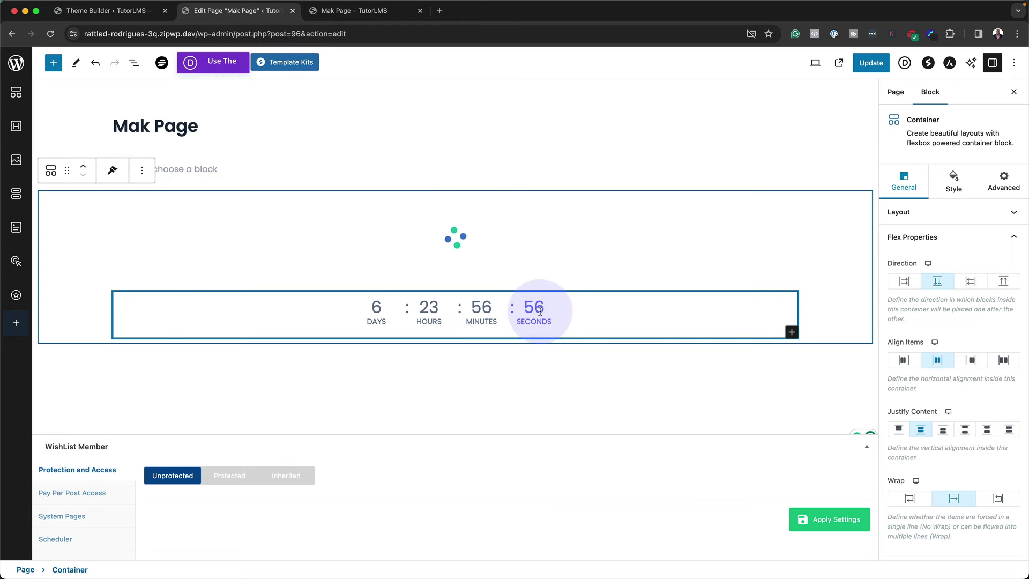
click(394, 15)
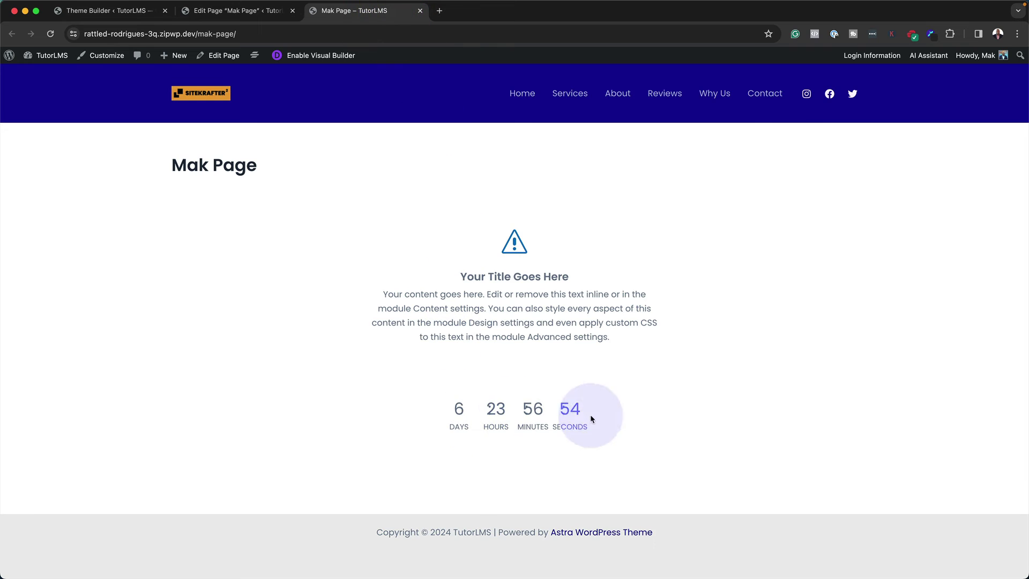
click(241, 10)
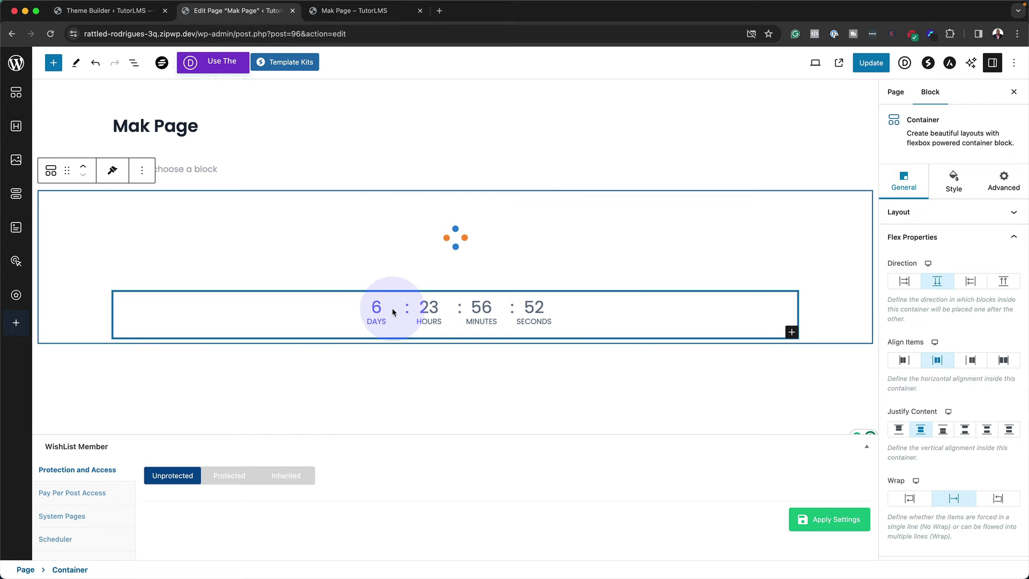
click(621, 313)
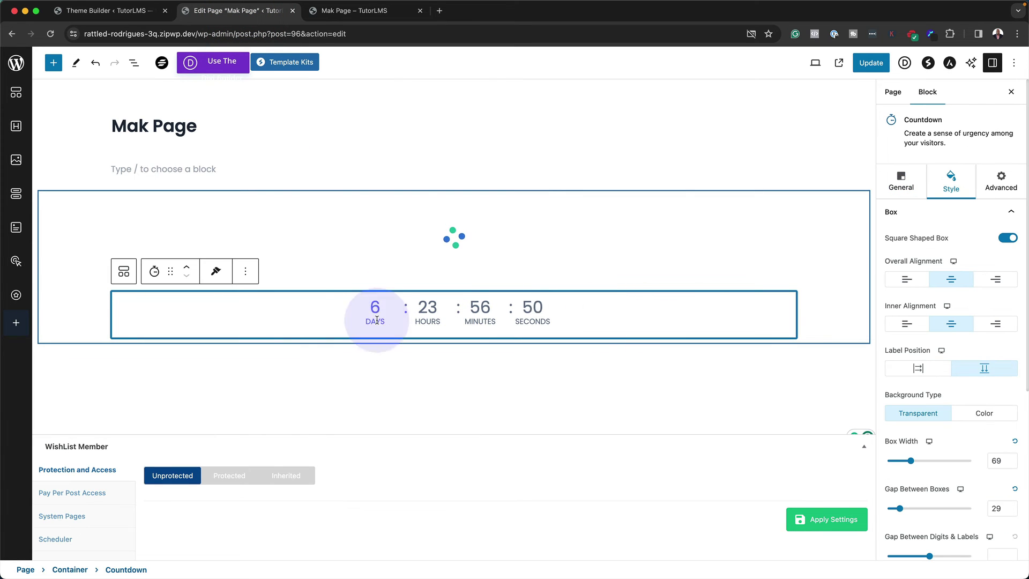
- Delete the countdown block from the Mak Page container
click(245, 275)
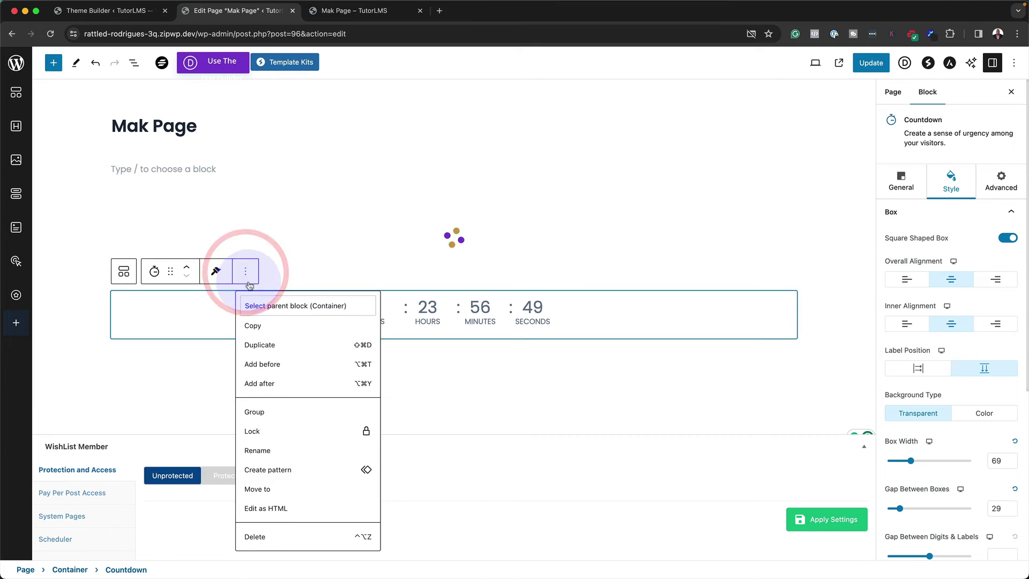
click(251, 531)
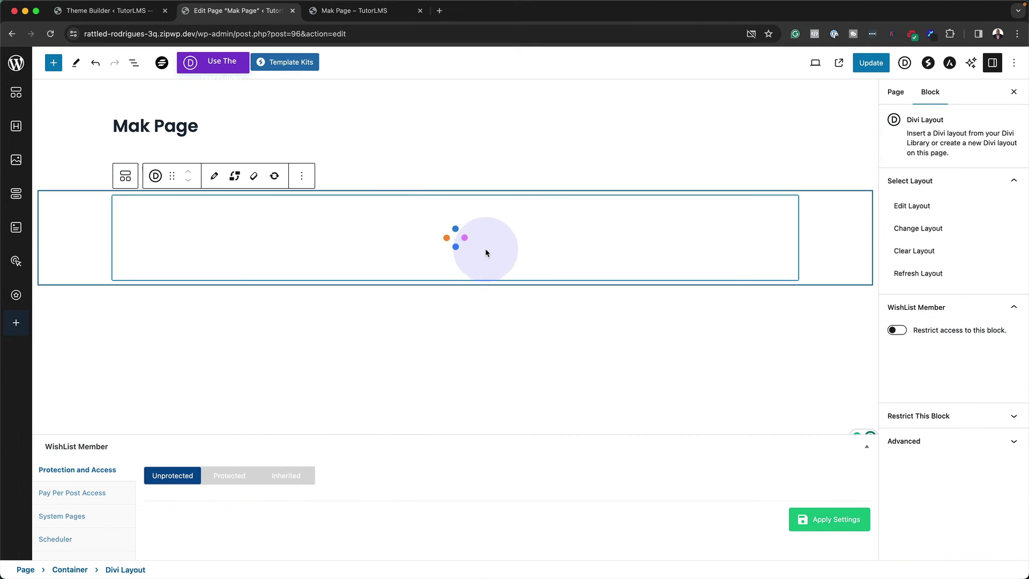
click(725, 244)
- Insert a Spectra Star Ratings block into the container from the full block library
click(838, 269)
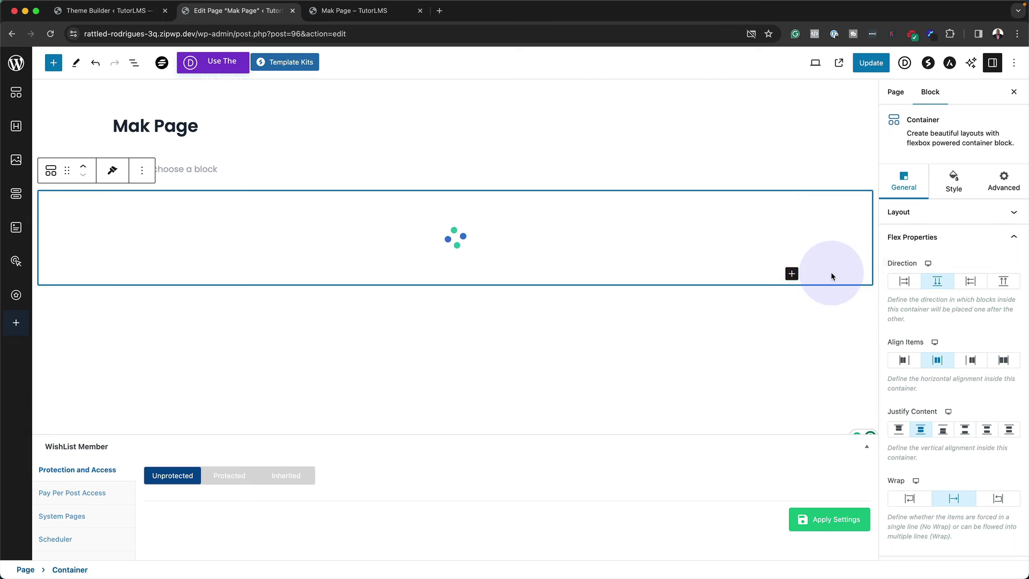
click(792, 274)
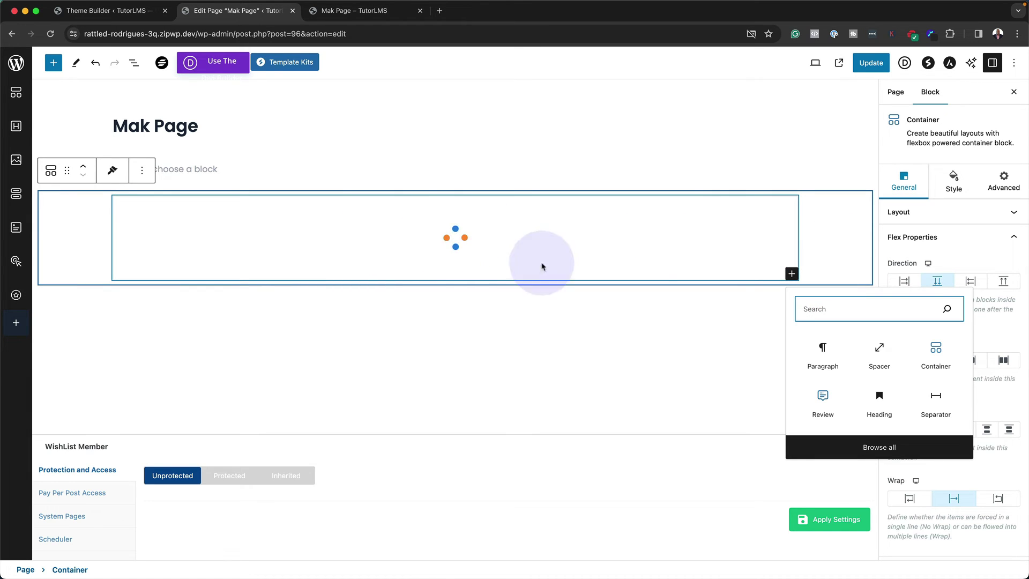
click(887, 445)
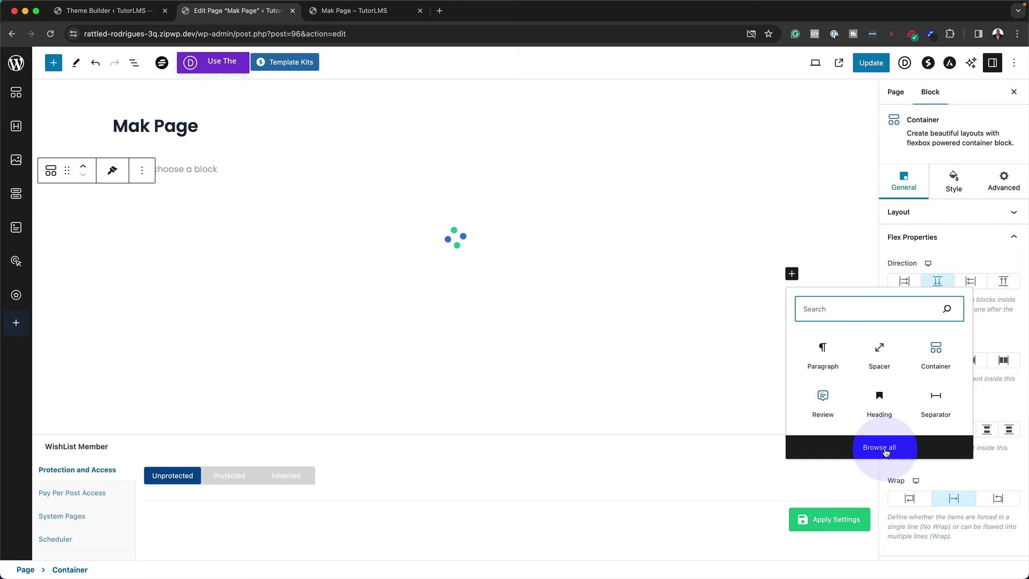
mouse_move(138, 335)
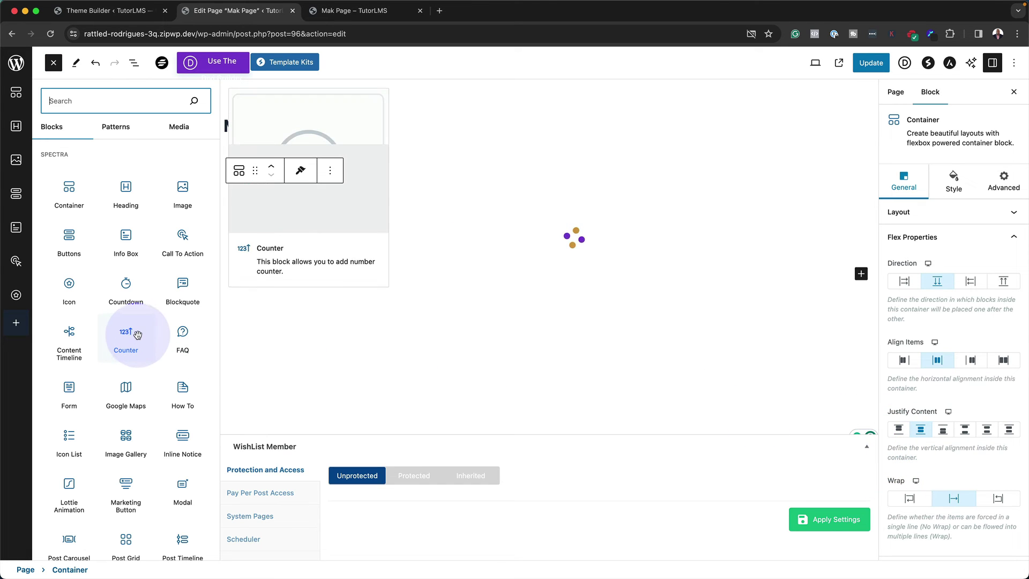
scroll(138, 337, down, 1)
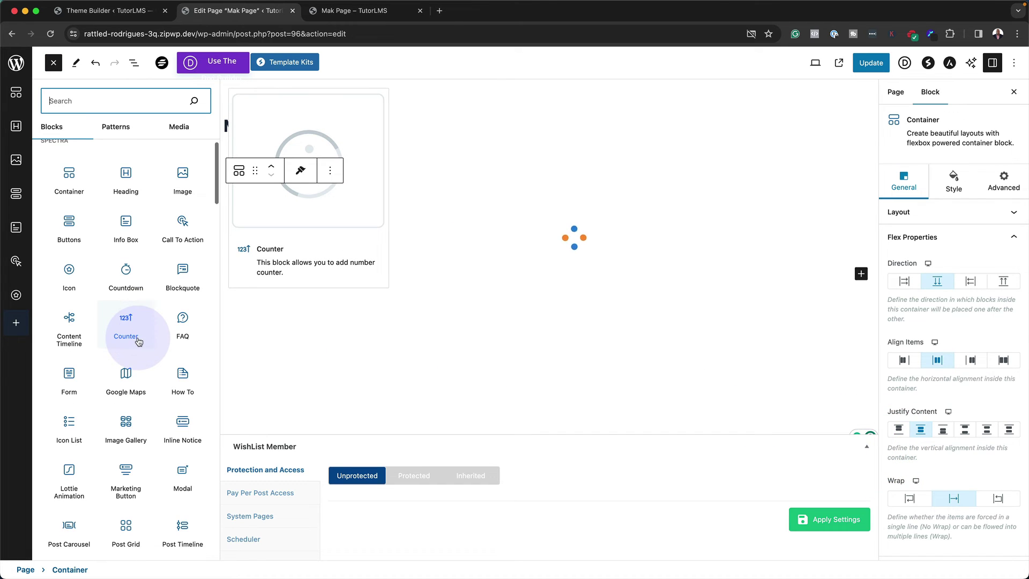
scroll(137, 341, up, 1)
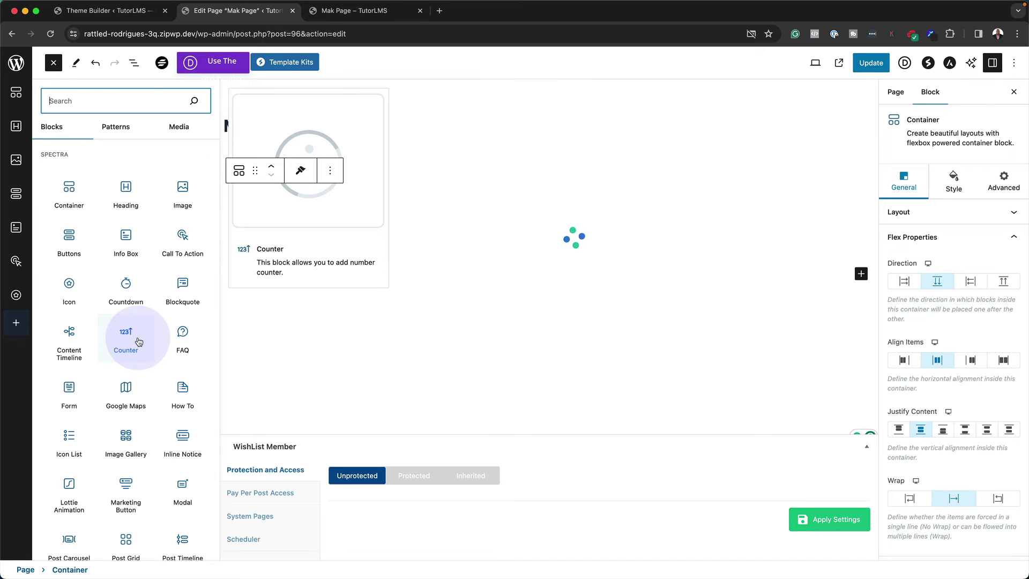
scroll(138, 337, down, 5)
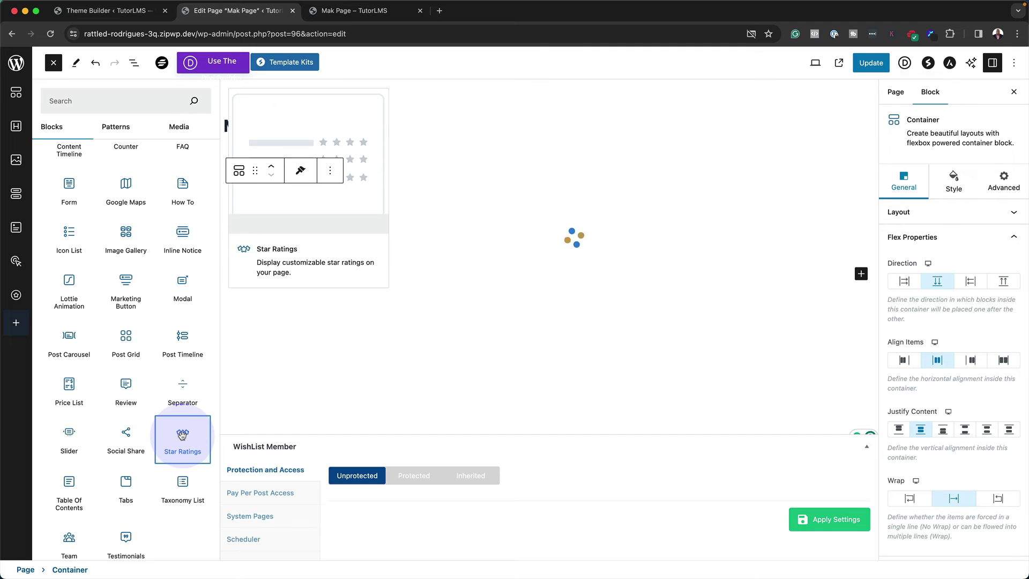
click(181, 433)
- Title the rating 'Main Rating', keep the 1-5 range, and use the Stack layout so stars sit below the title
click(248, 300)
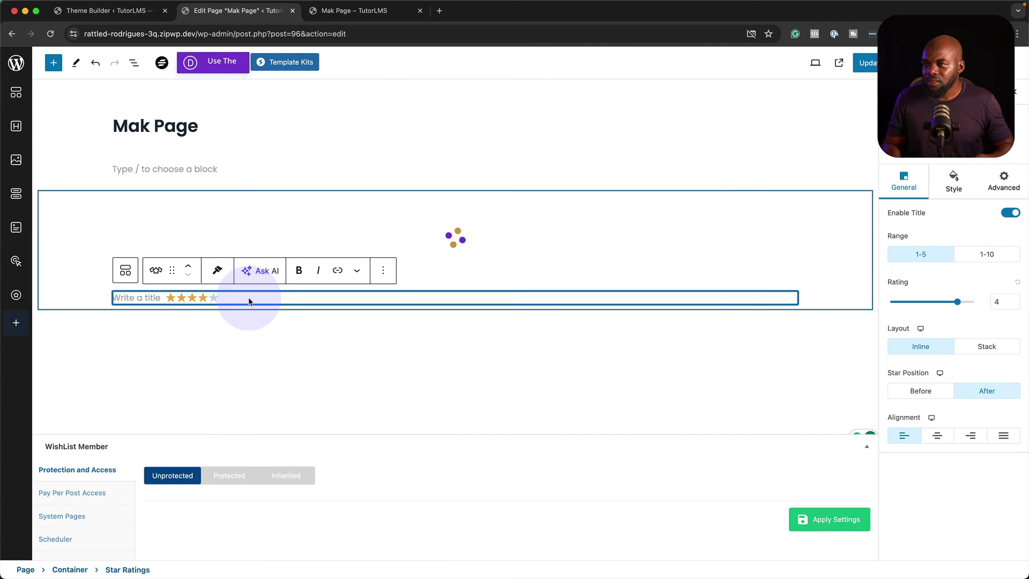
text(Main Rating)
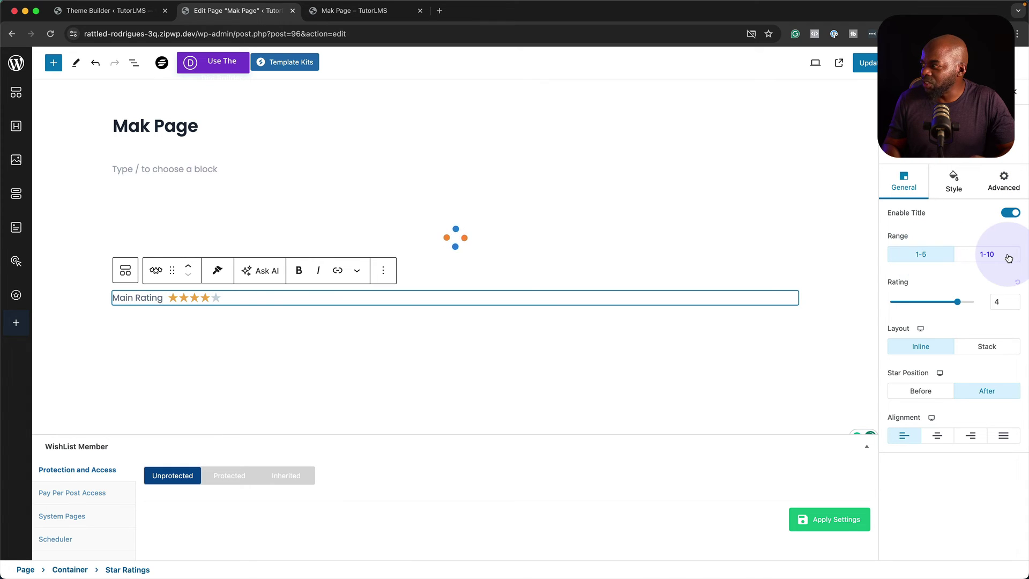
click(1007, 255)
click(940, 260)
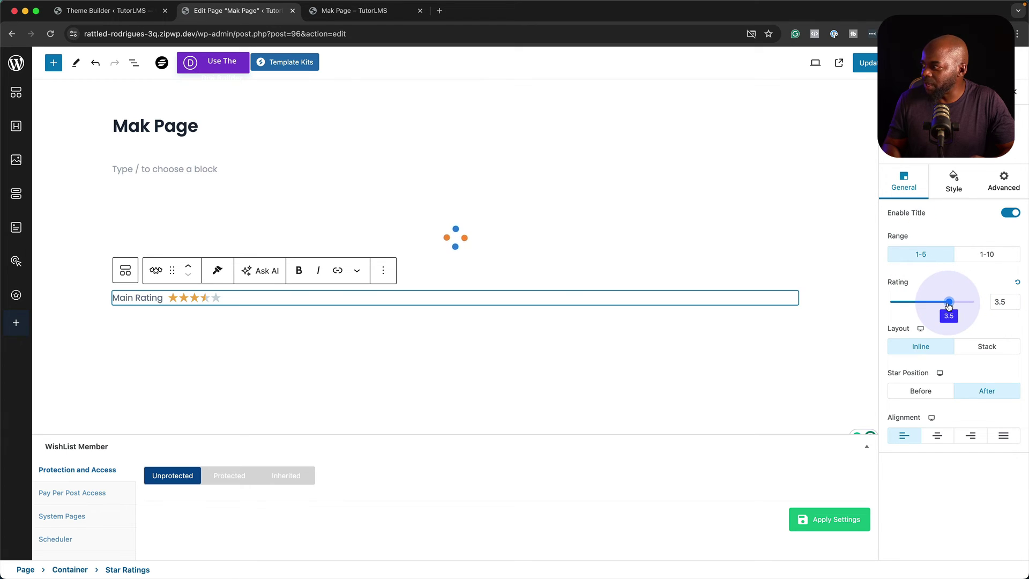
click(989, 349)
click(936, 352)
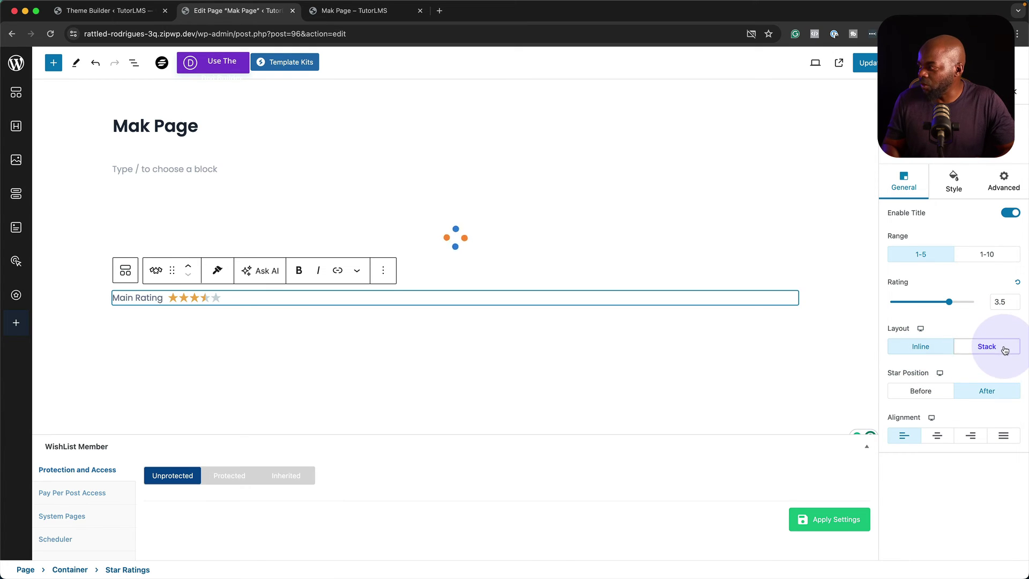
click(1005, 349)
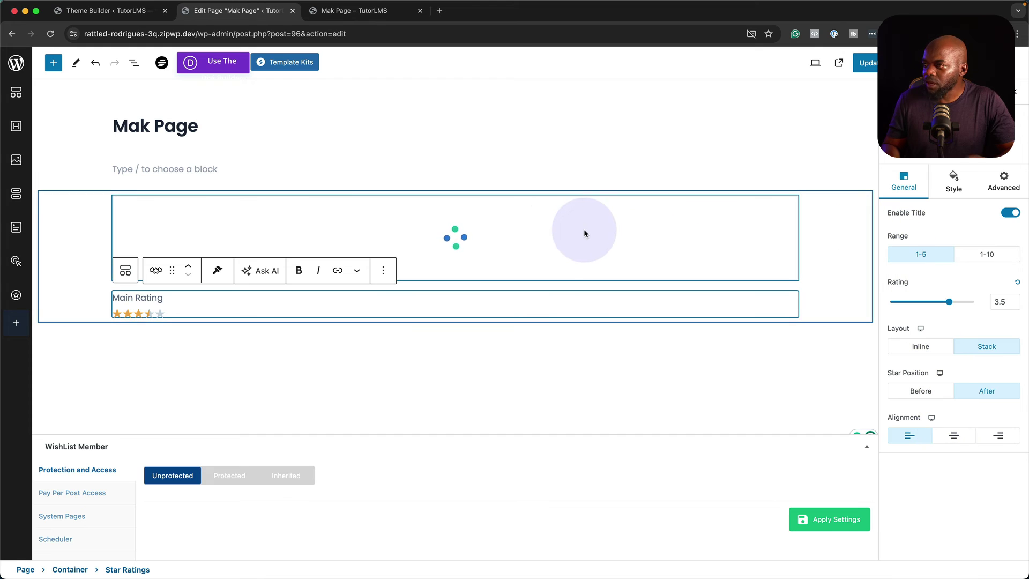
click(76, 219)
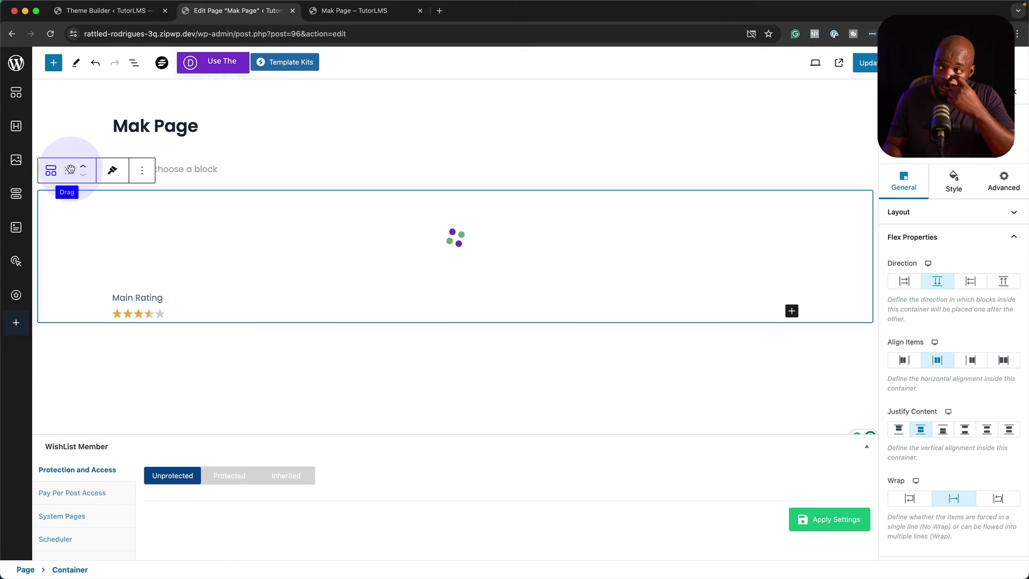
- Set the container's flex Direction to Row from List View and save the page with Update
click(134, 62)
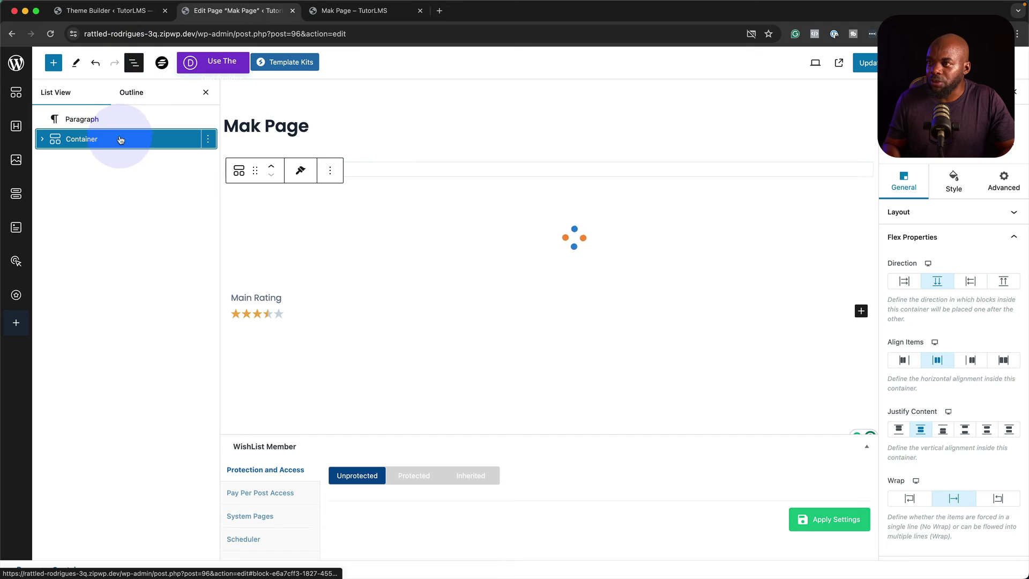
click(43, 141)
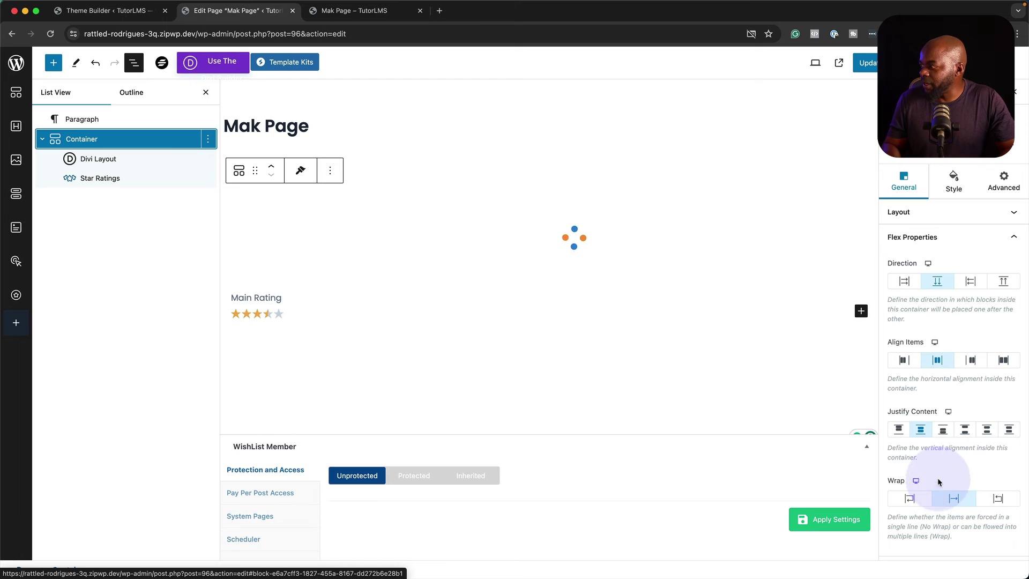
click(904, 281)
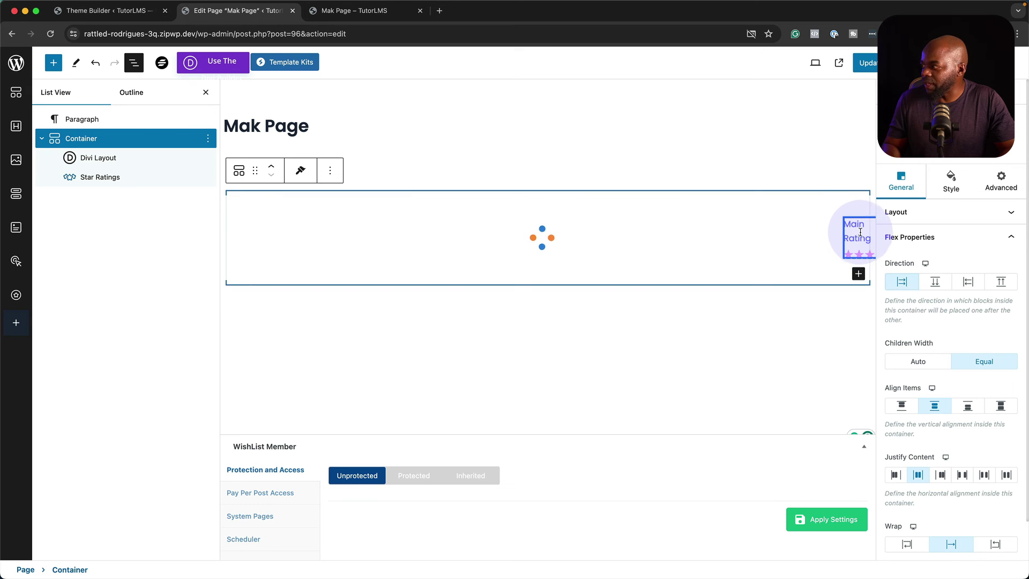
click(872, 63)
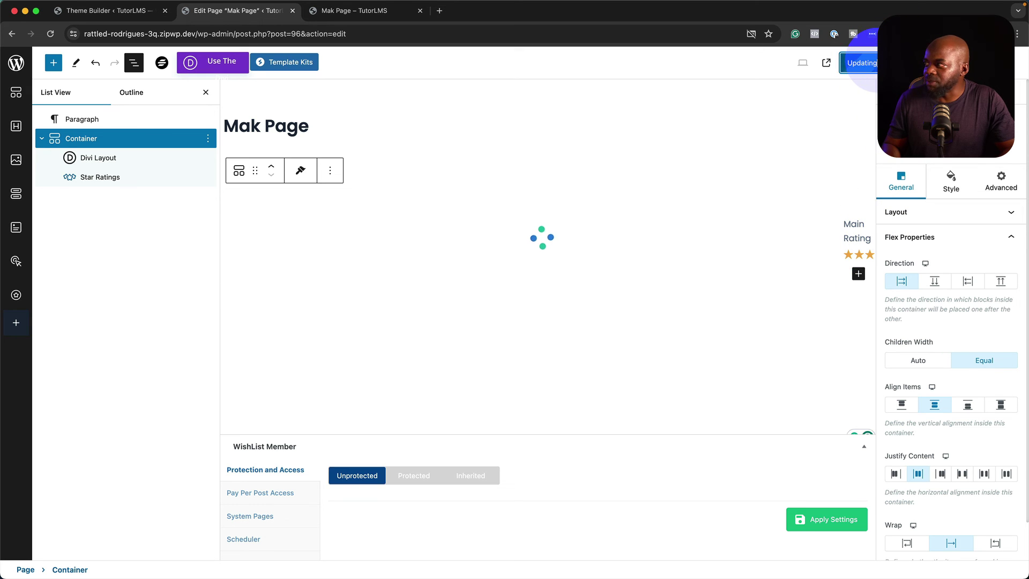
- Reload the live Mak Page to check the blurb beside Main Rating, then return to the editor
click(367, 10)
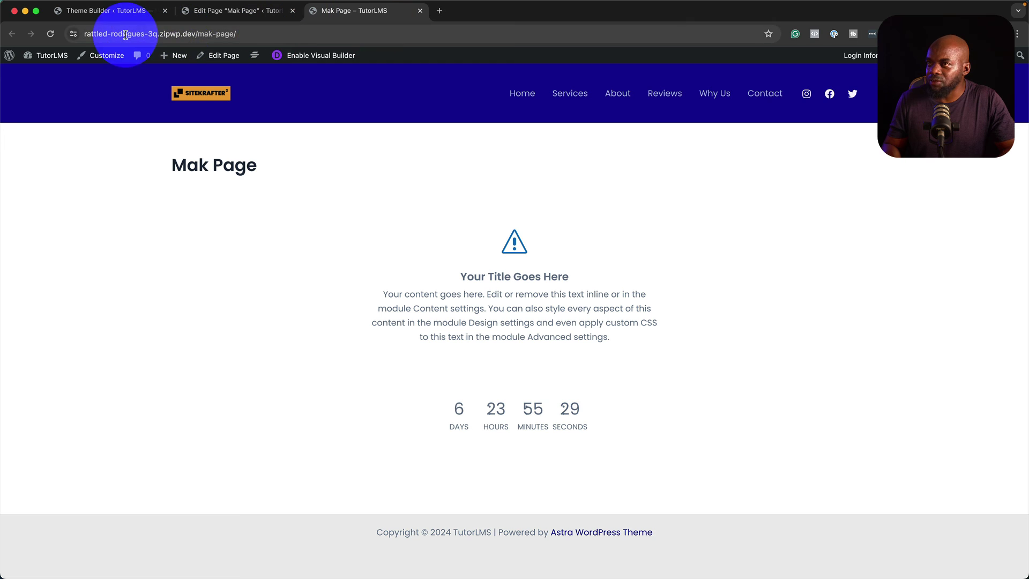
click(51, 34)
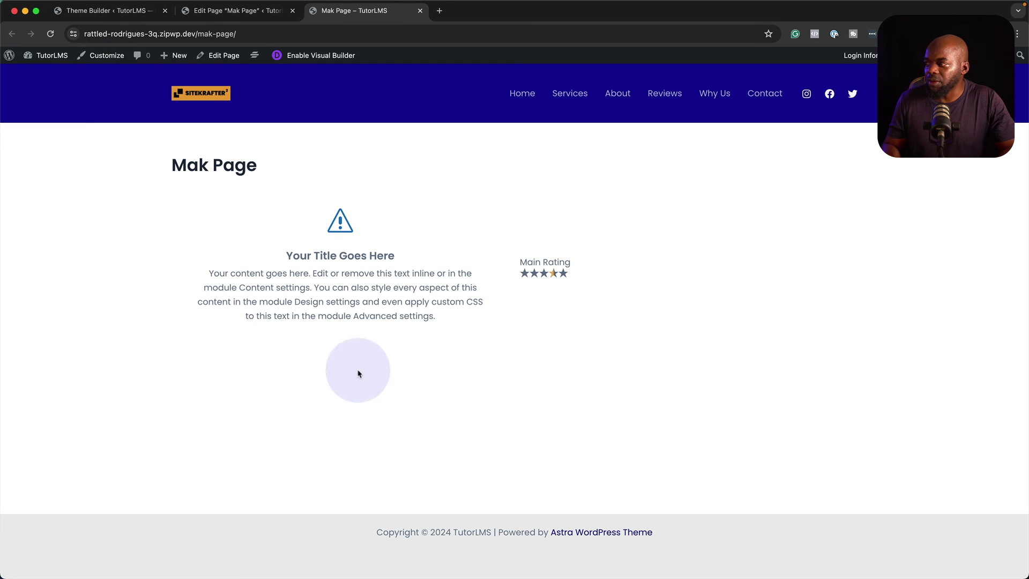
click(270, 16)
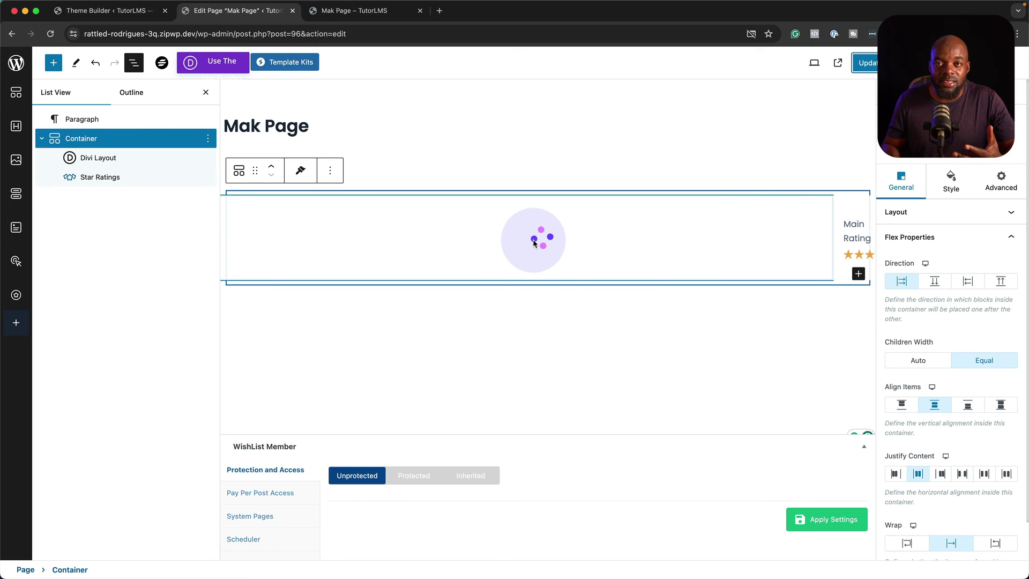
- In Tablet preview, set the container's Direction to Column and Align Items to Center
click(815, 63)
click(772, 113)
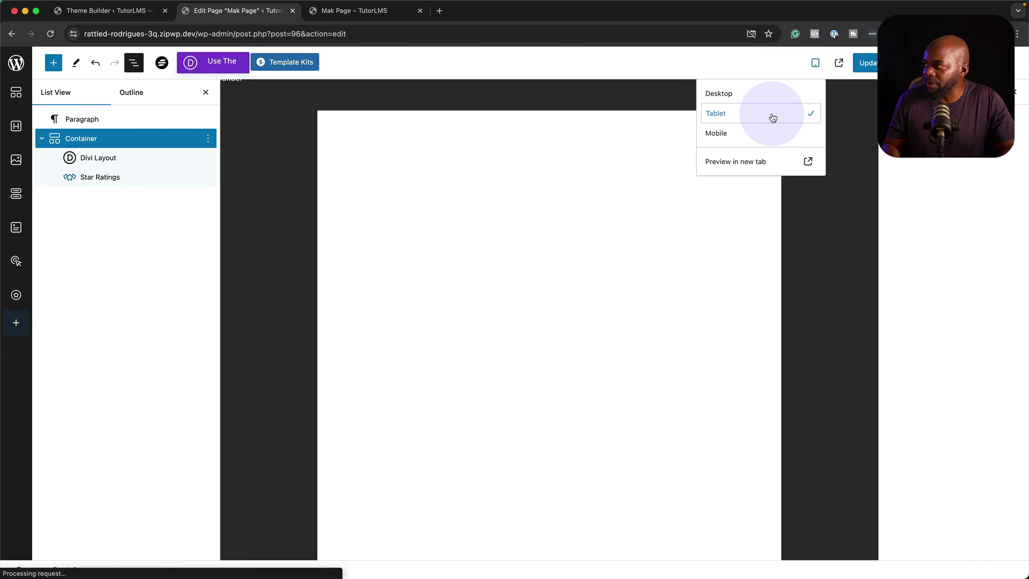
click(750, 240)
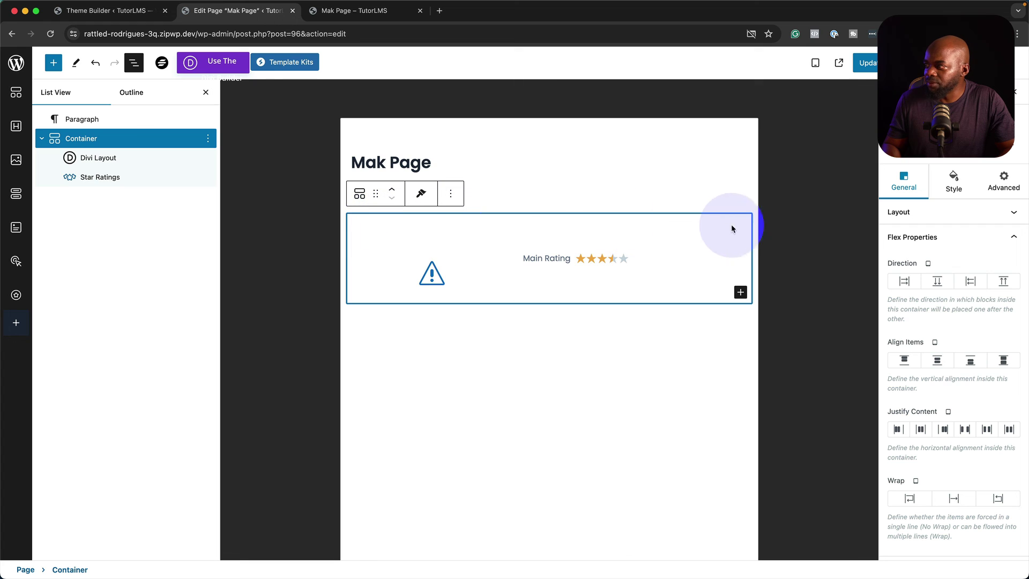
click(749, 220)
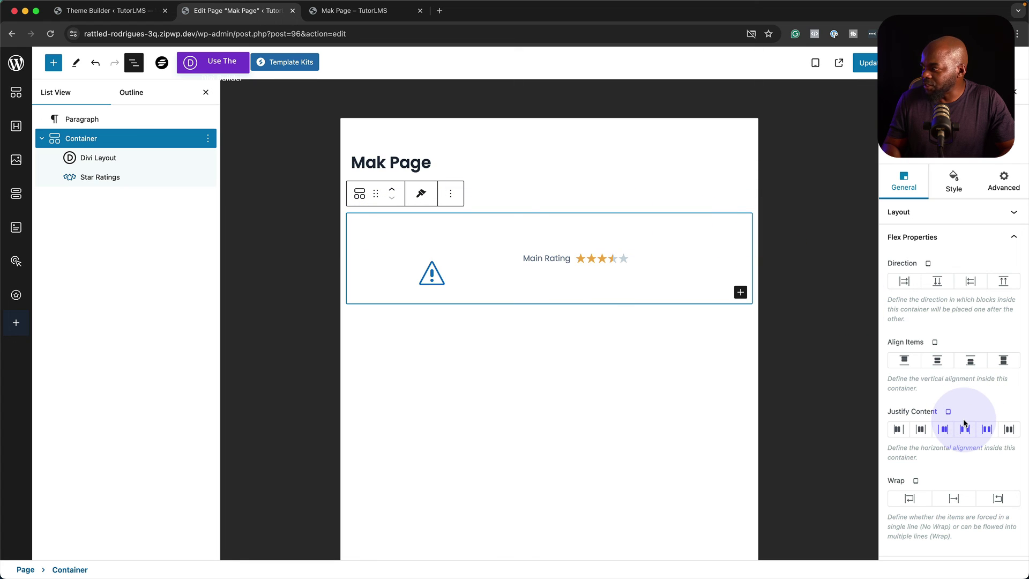
click(939, 282)
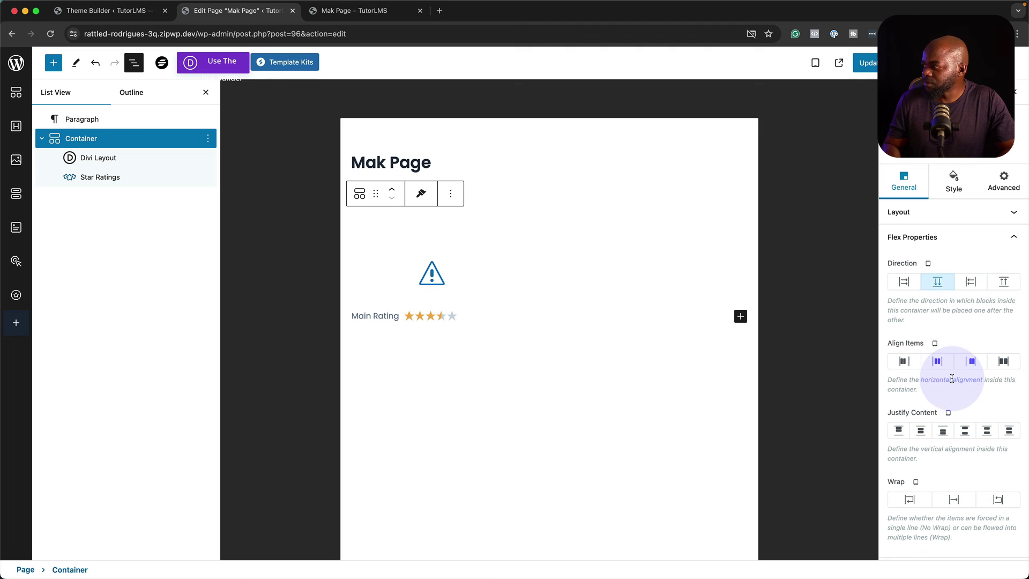
click(941, 363)
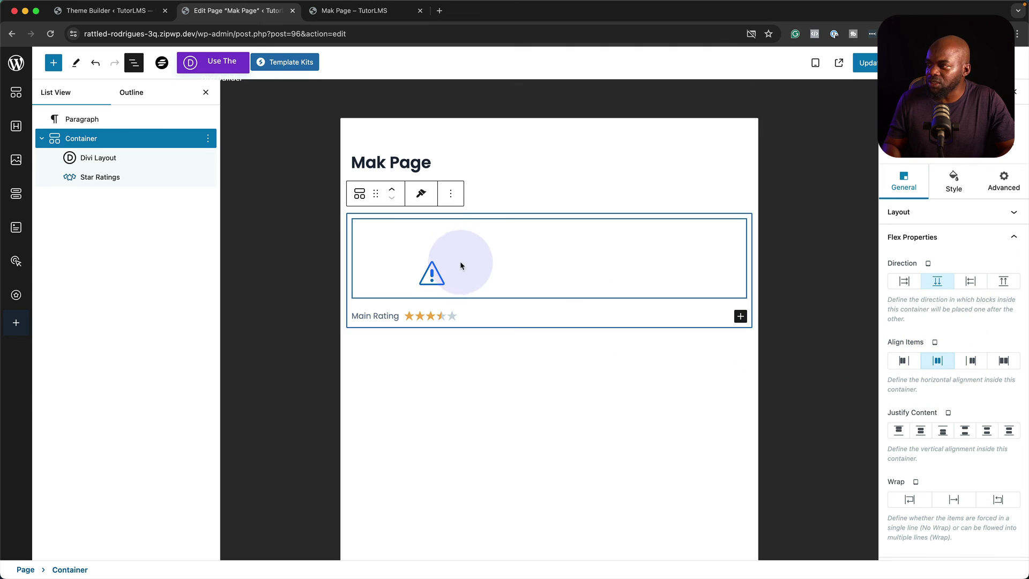